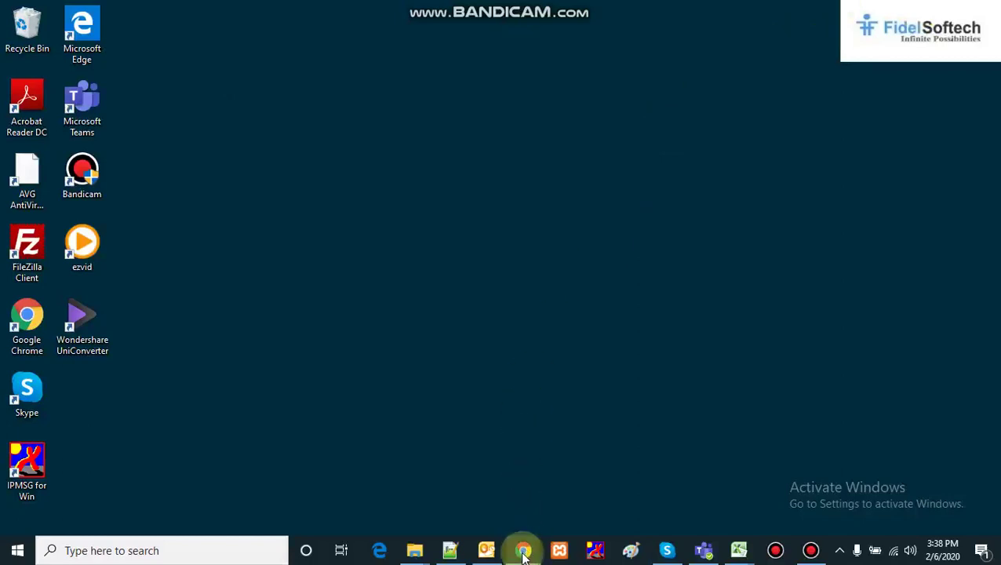
Bring the 'fidel homepage' LinguaSol portal window to the front from the Chrome taskbar
{"action": "mouse_move", "coordinate": [522, 549]}
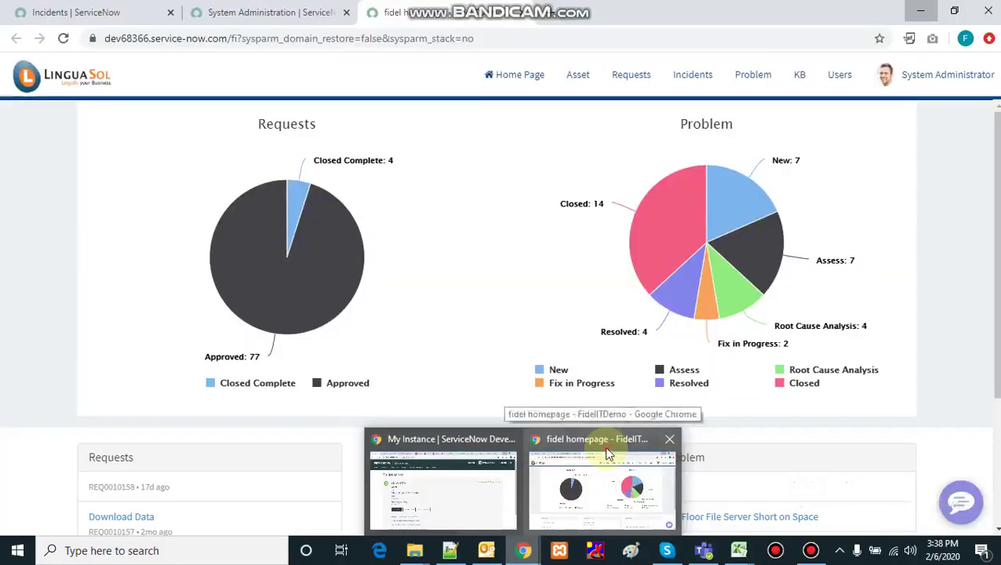
{"action": "left_click", "coordinate": [606, 454]}
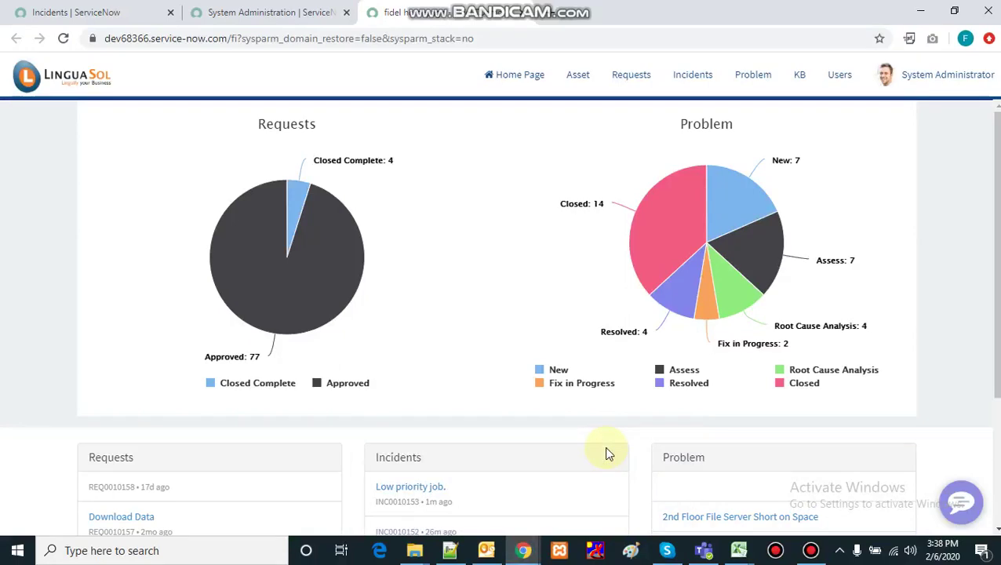
In the support chat, send 'issue' and choose the Create Incident - HG topic
{"action": "left_click", "coordinate": [968, 515]}
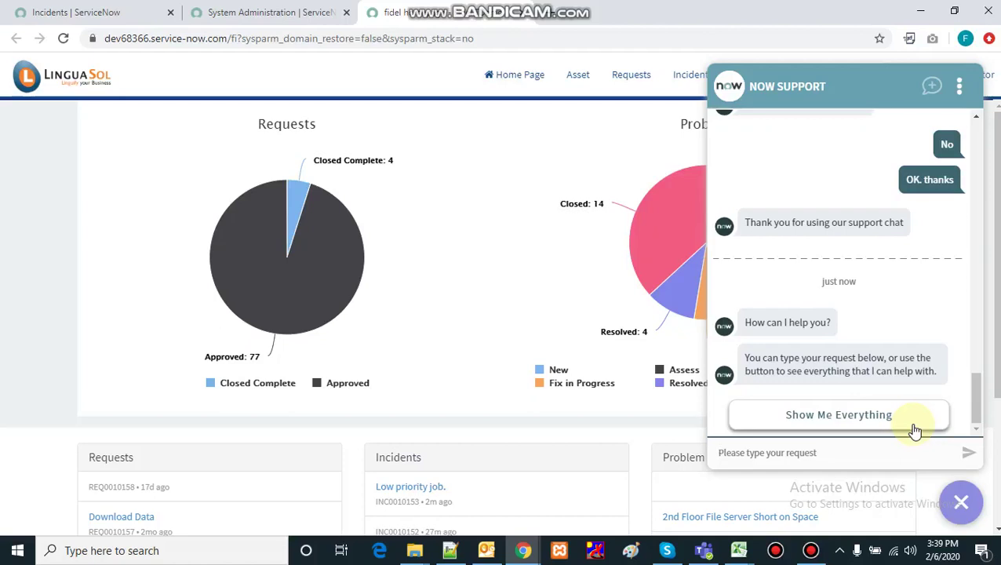
{"action": "type", "text": "isuue"}
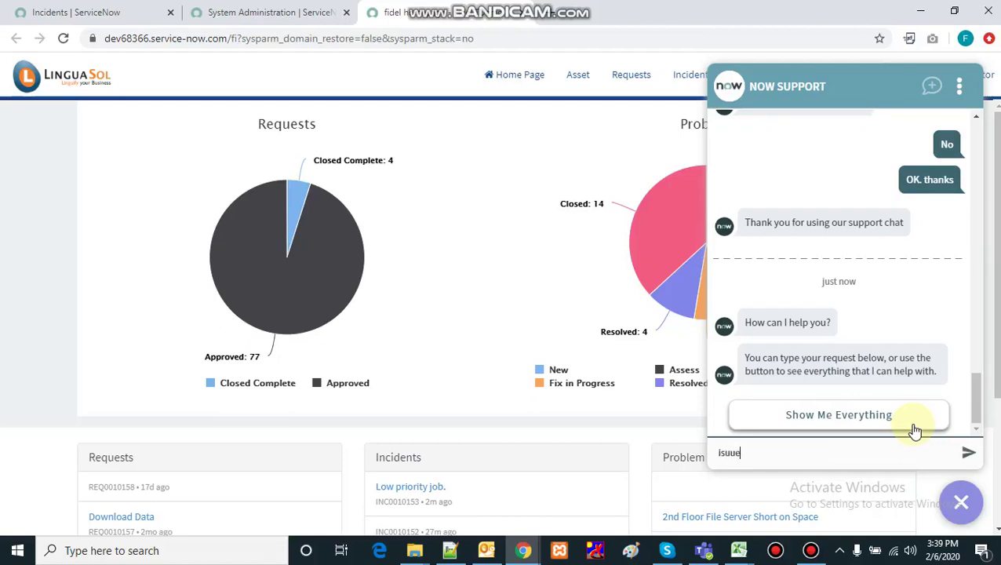
{"action": "key", "text": "BackSpace"}
{"action": "key", "text": "BackSpace"}
{"action": "key", "text": "BackSpace"}
{"action": "type", "text": "sue"}
{"action": "key", "text": "Return"}
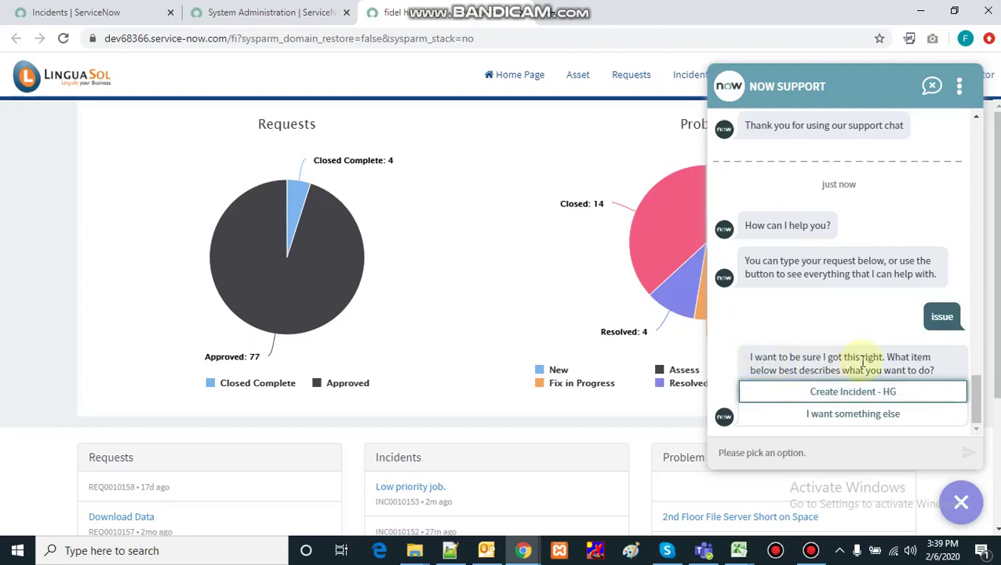
{"action": "left_click", "coordinate": [868, 399]}
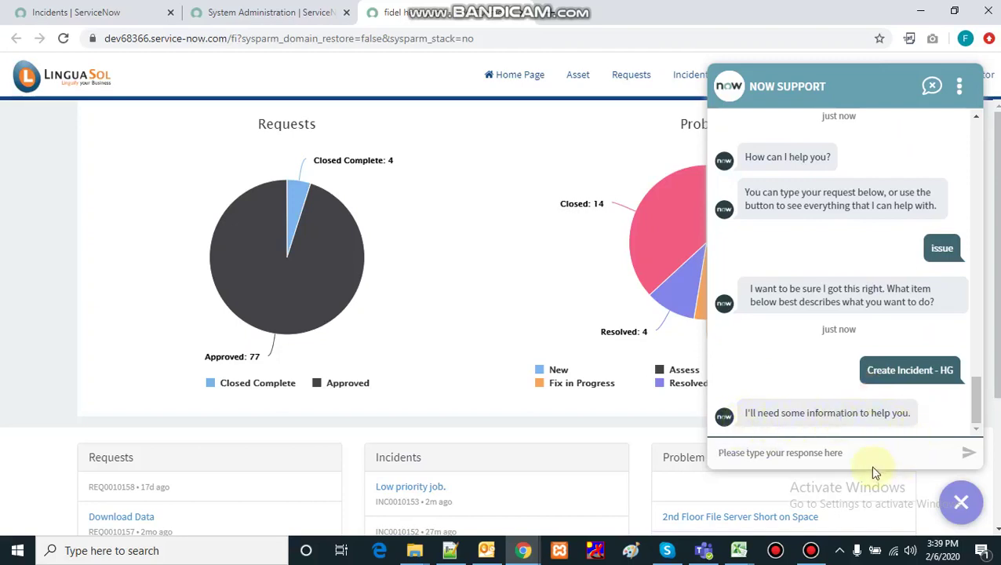
Ask the bot 'What information is needed?'
{"action": "type", "text": "What "}
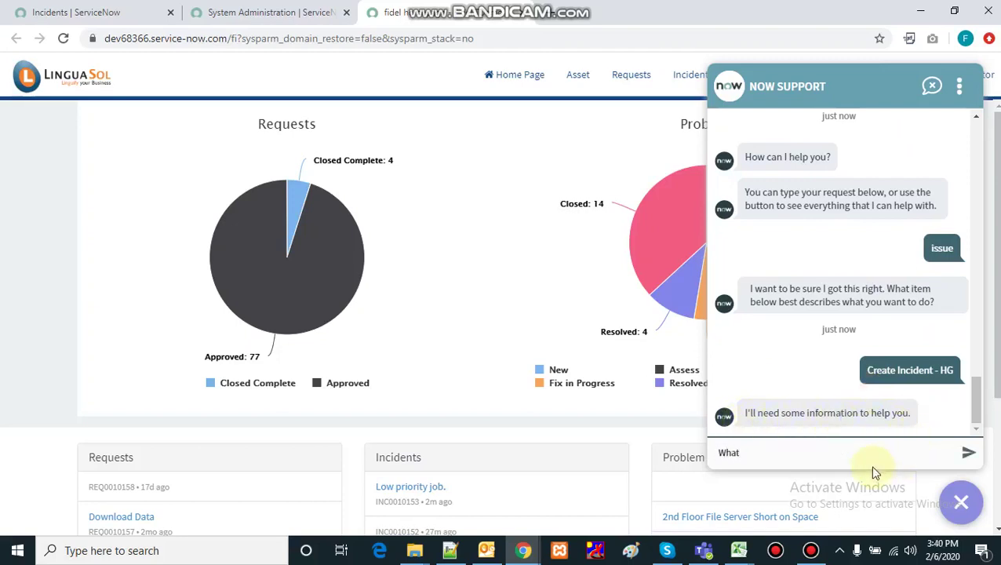
{"action": "type", "text": "informations"}
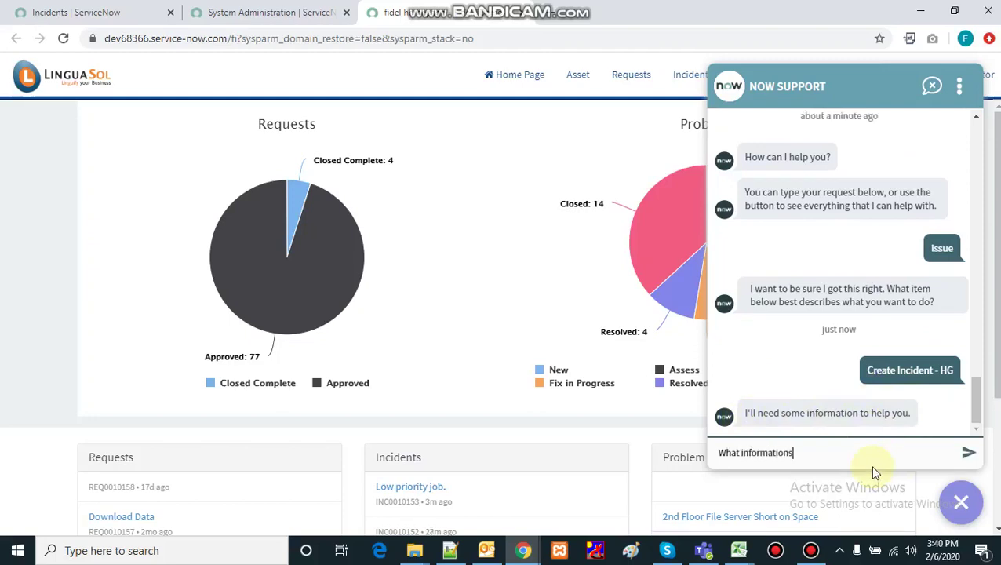
{"action": "key", "text": "ctrl+shift+Left"}
{"action": "key", "text": "Right"}
{"action": "key", "text": "BackSpace"}
{"action": "type", "text": "is needed?"}
{"action": "key", "text": "Return"}
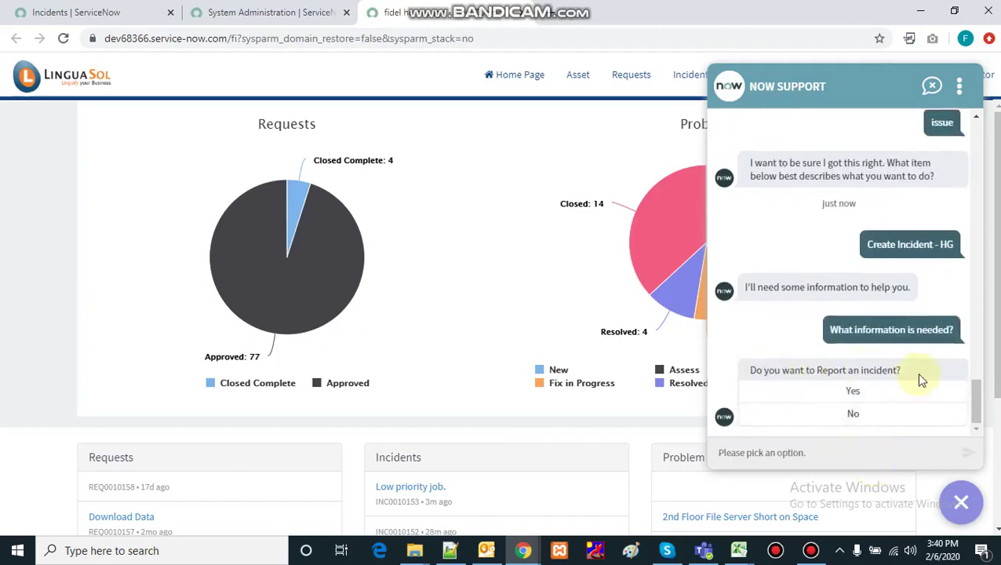
Answer Yes to reporting an incident, then pick 1 - High for impact and urgency
{"action": "left_click", "coordinate": [853, 394]}
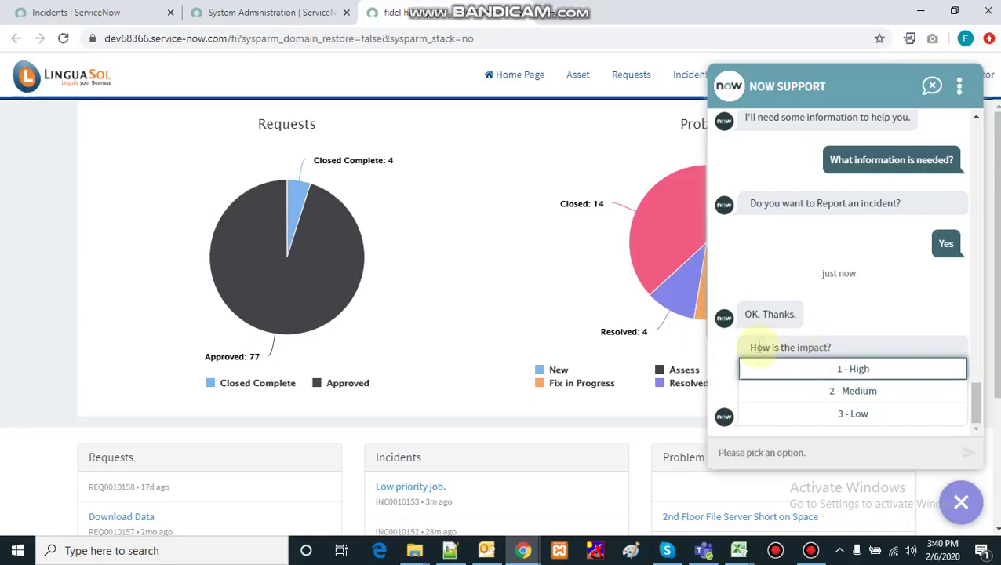
{"action": "left_click", "coordinate": [864, 370]}
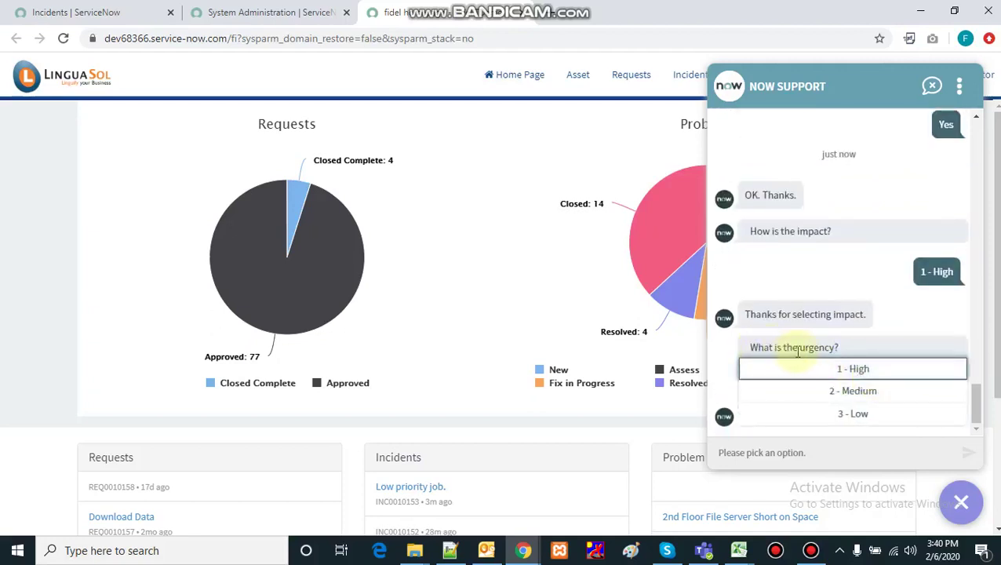
{"action": "left_click", "coordinate": [855, 369]}
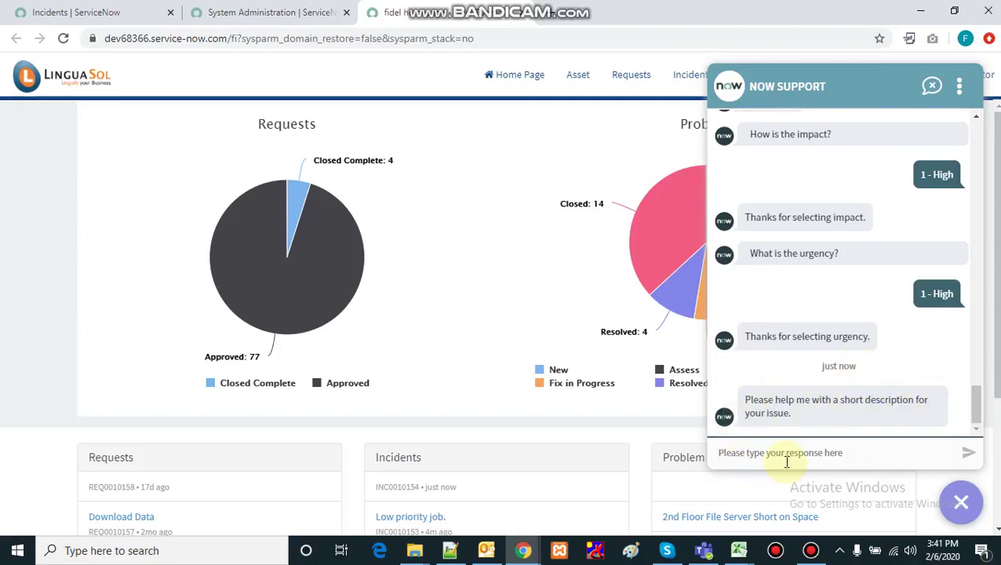
Describe the issue as 'Email client is not working on my PC.', decline more help, and reply 'OK. Thanks'
{"action": "type", "text": "E"}
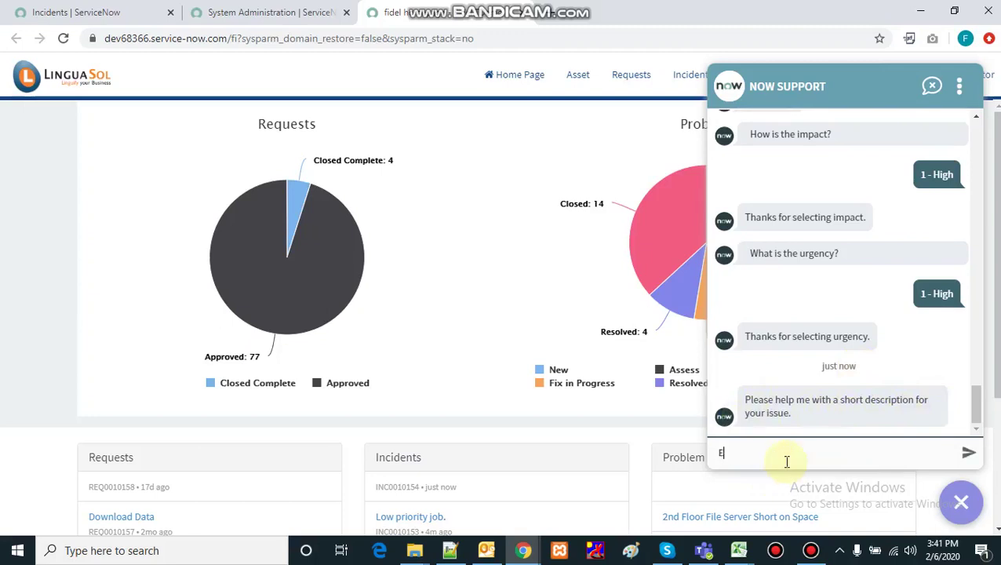
{"action": "type", "text": "mail client is not working on my PC"}
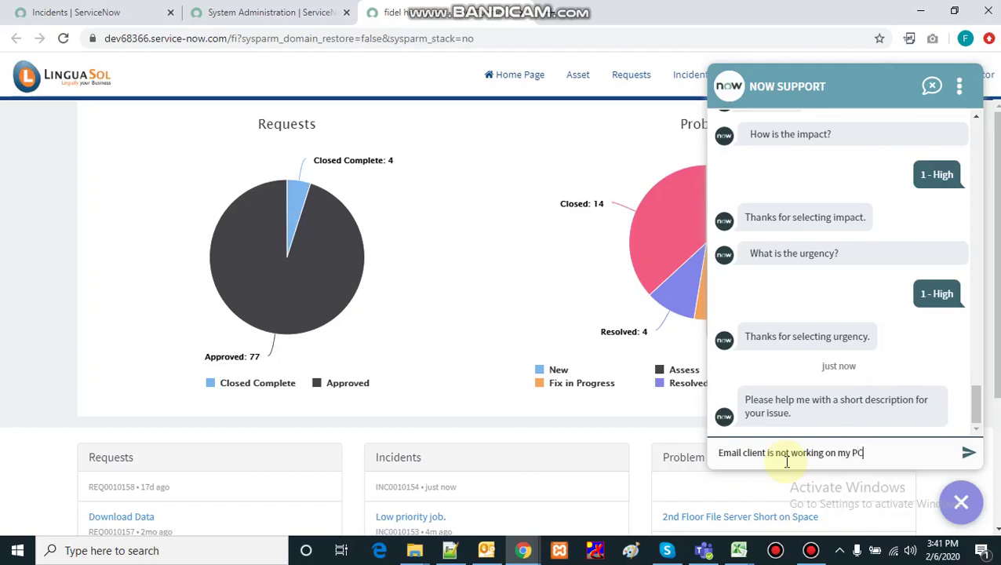
{"action": "type", "text": "."}
{"action": "key", "text": "Return"}
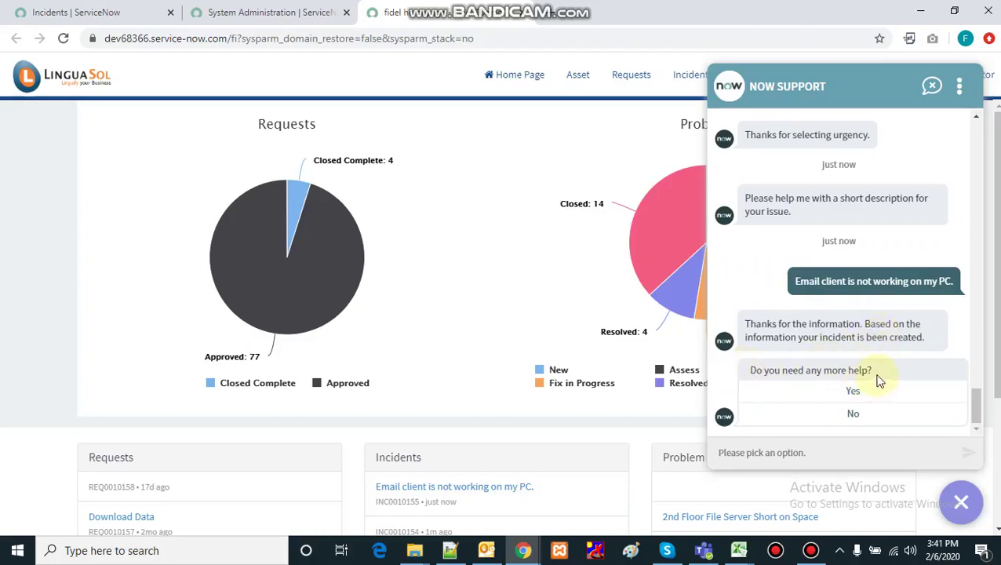
{"action": "left_click", "coordinate": [855, 416]}
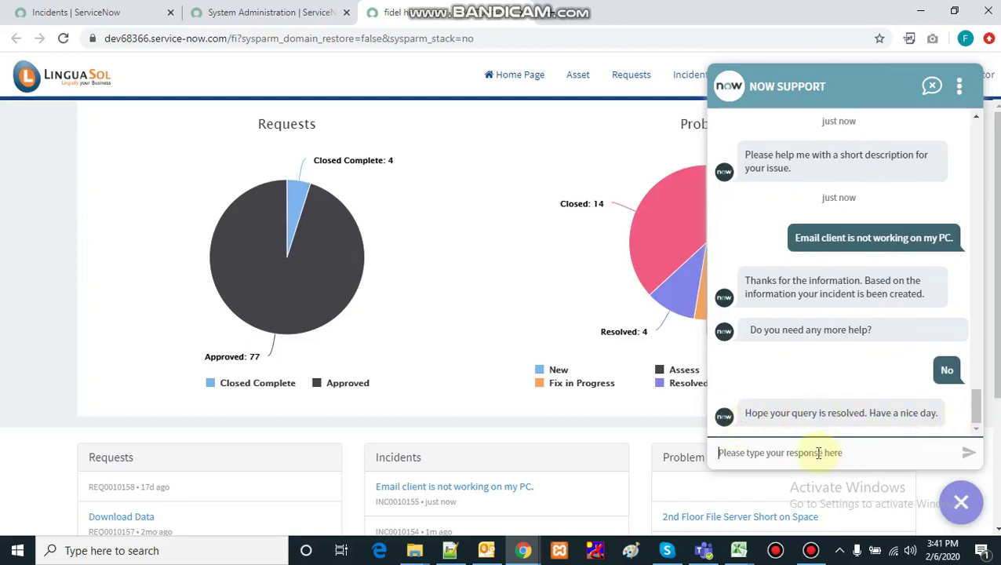
{"action": "type", "text": "OK"}
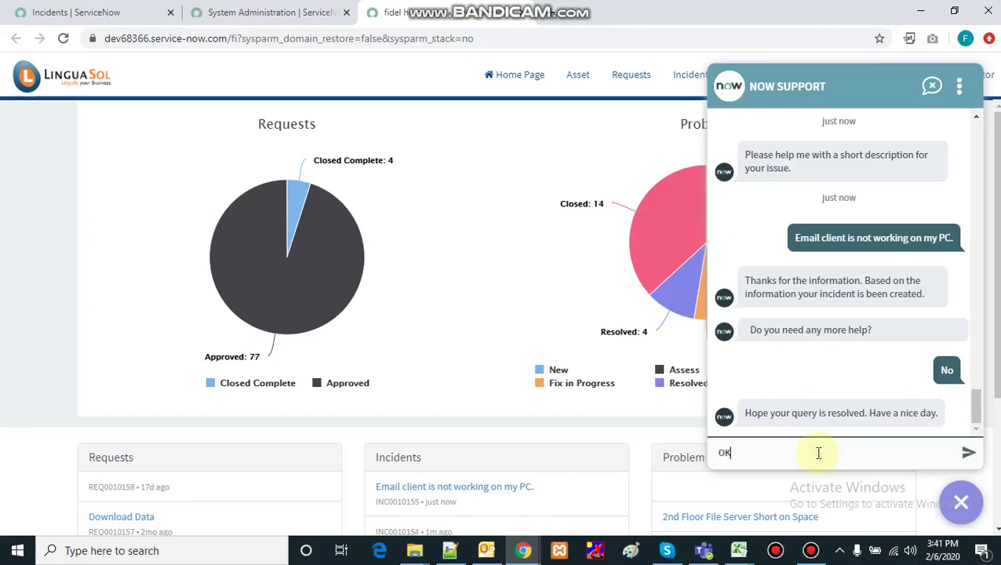
{"action": "type", "text": ". Thanks"}
{"action": "key", "text": "Return"}
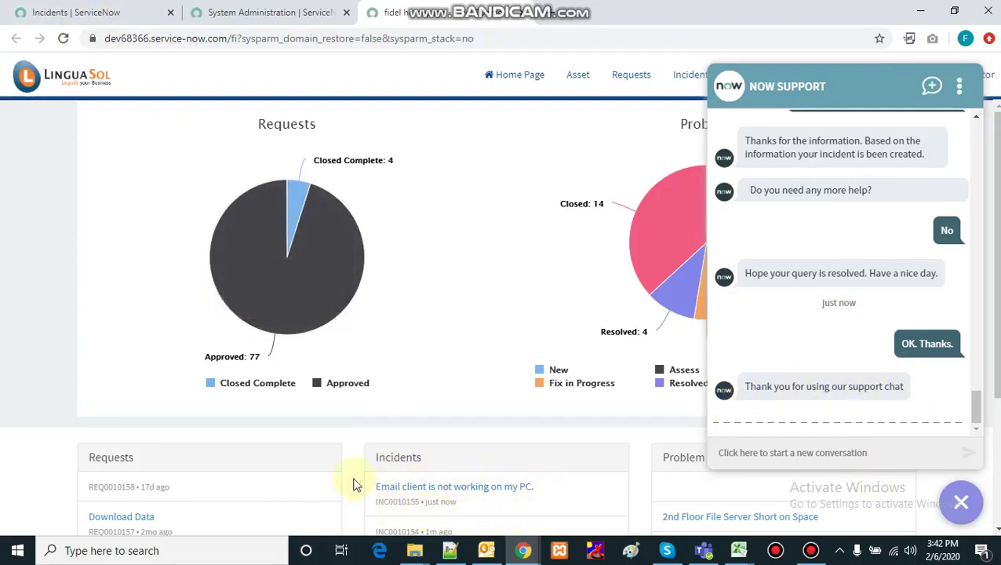
Refresh the Incidents list to show All and open incident INC0010155
{"action": "left_click", "coordinate": [97, 14]}
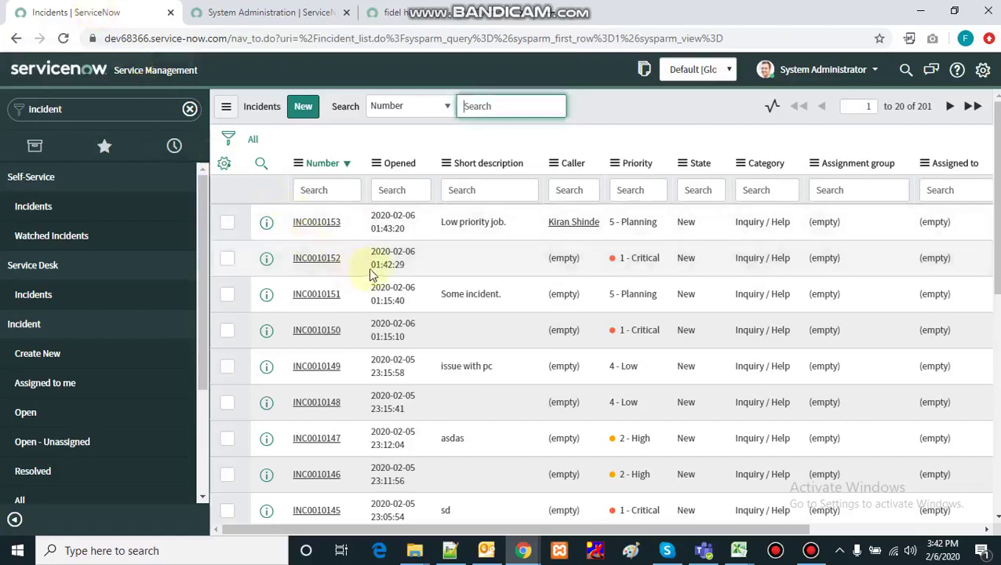
{"action": "left_click", "coordinate": [254, 142]}
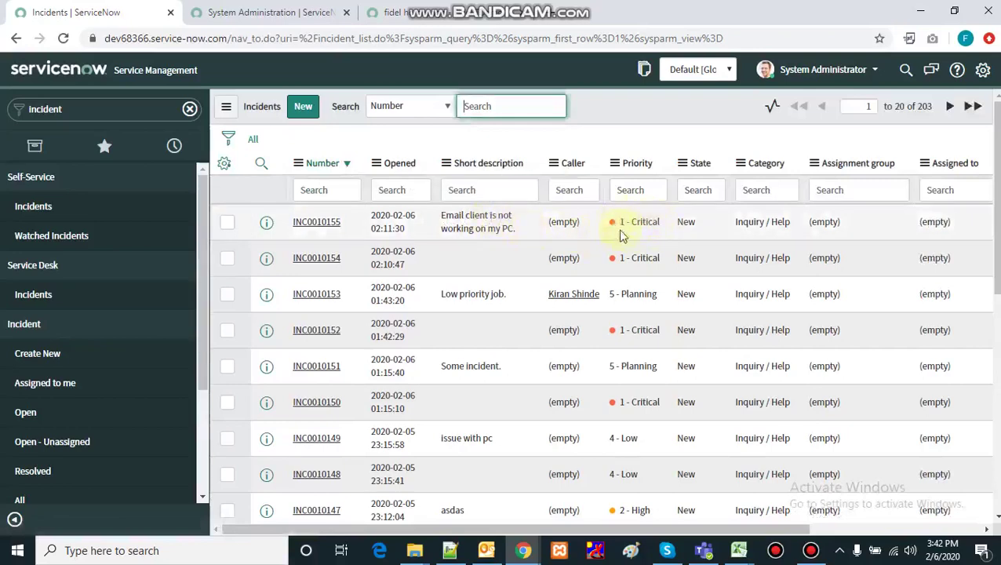
{"action": "left_click", "coordinate": [330, 223]}
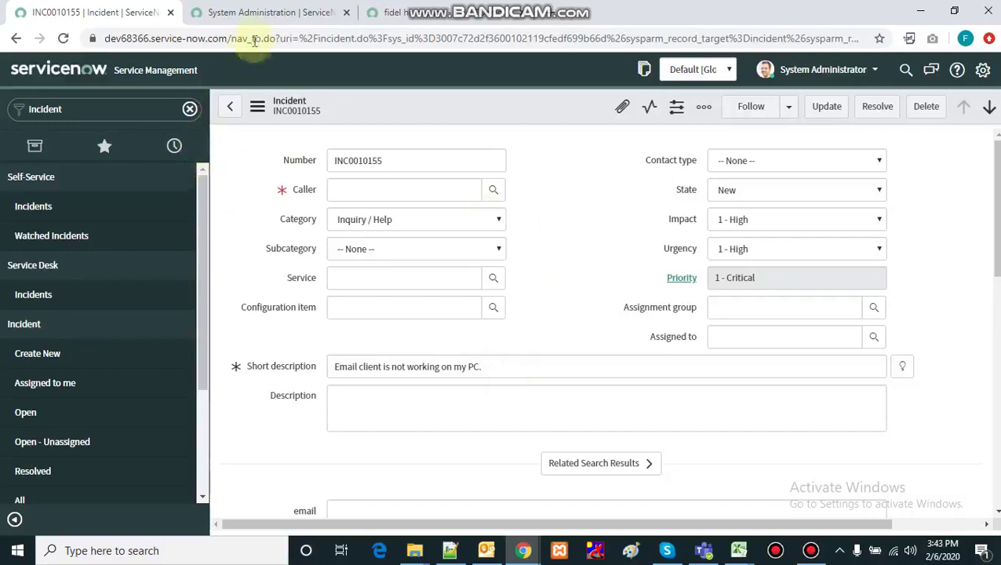
Open the Virtual Agent Designer by filtering the navigator for 'virtual agent'
{"action": "left_click", "coordinate": [275, 13]}
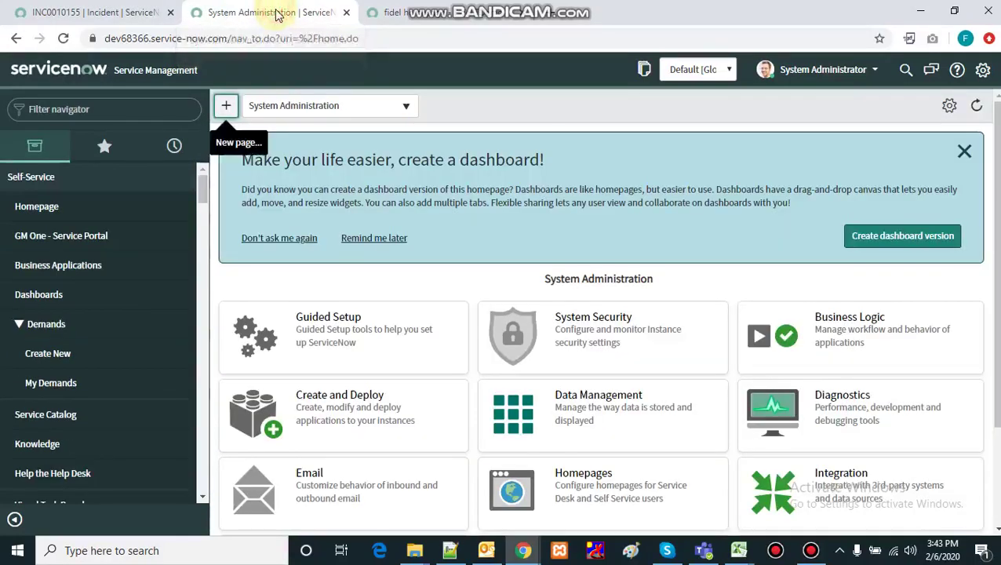
{"action": "left_click", "coordinate": [128, 109]}
{"action": "type", "text": "virtual"}
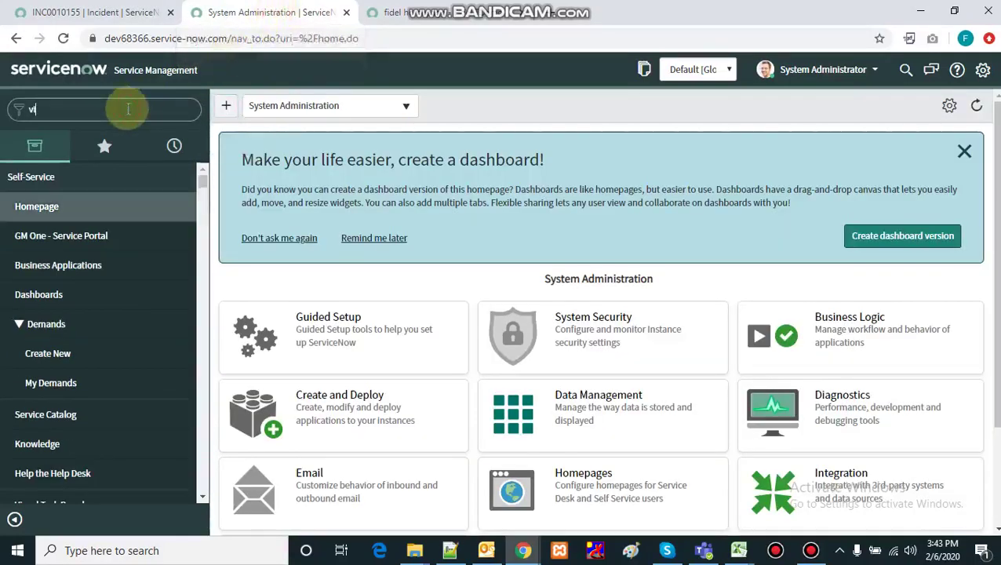
{"action": "type", "text": " agent"}
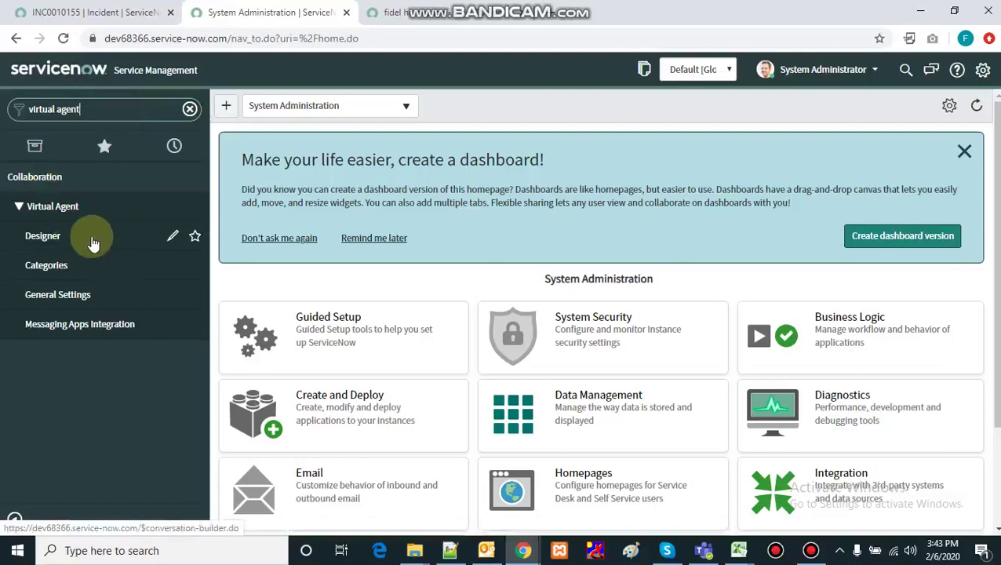
{"action": "left_click", "coordinate": [54, 239]}
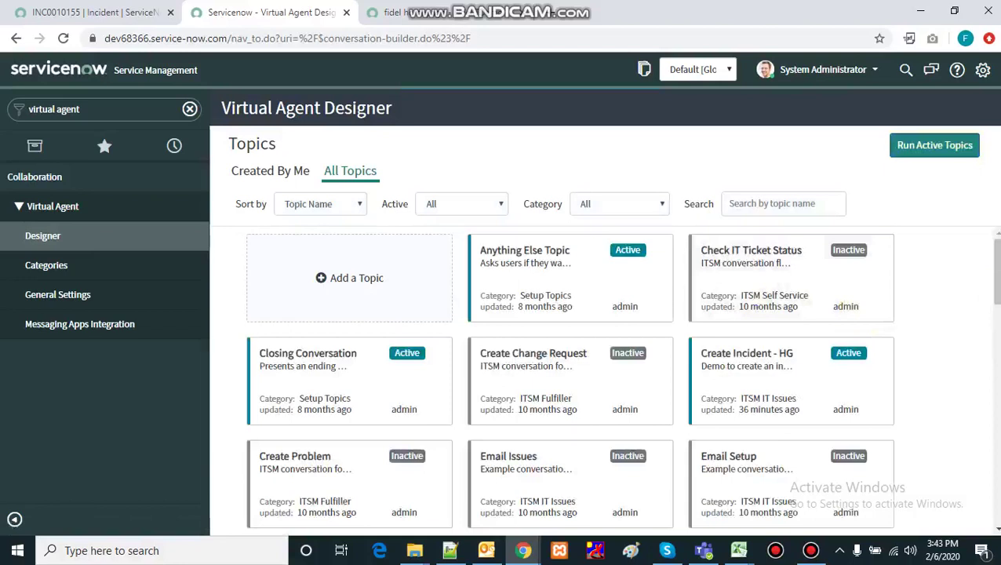
Search topics for 'create' and open the Create Incident - HG topic
{"action": "left_click", "coordinate": [786, 204]}
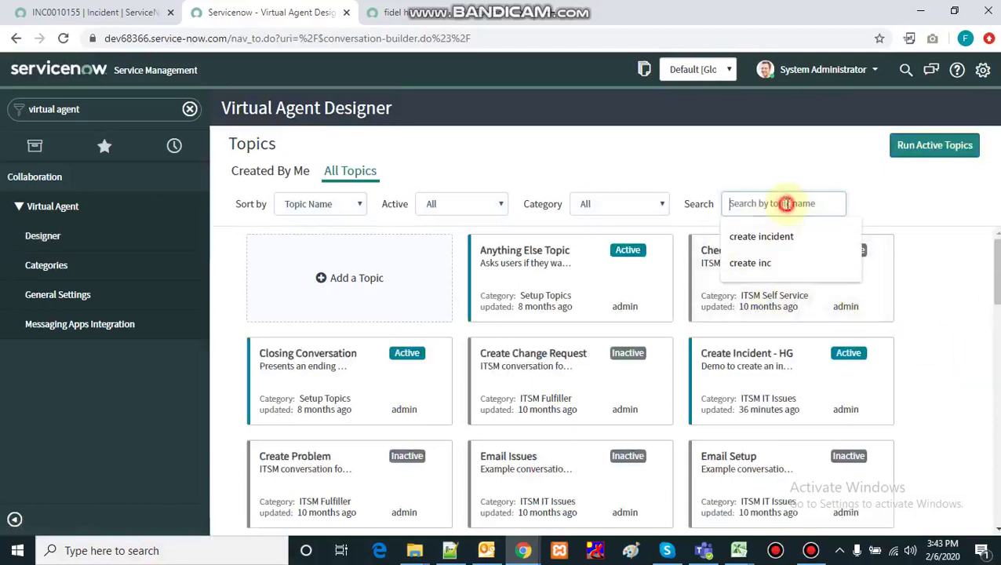
{"action": "type", "text": "create incident"}
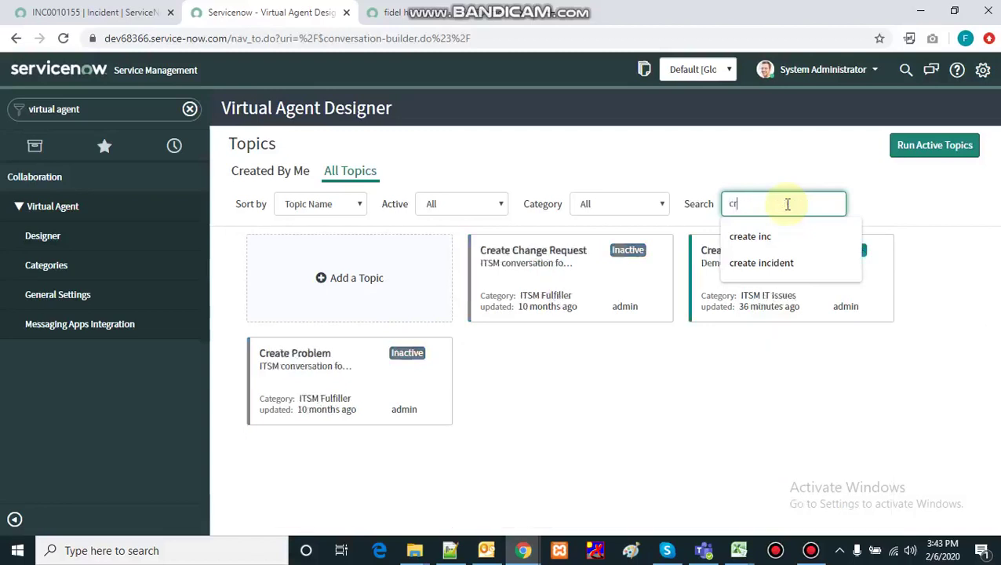
{"action": "left_click", "coordinate": [778, 263]}
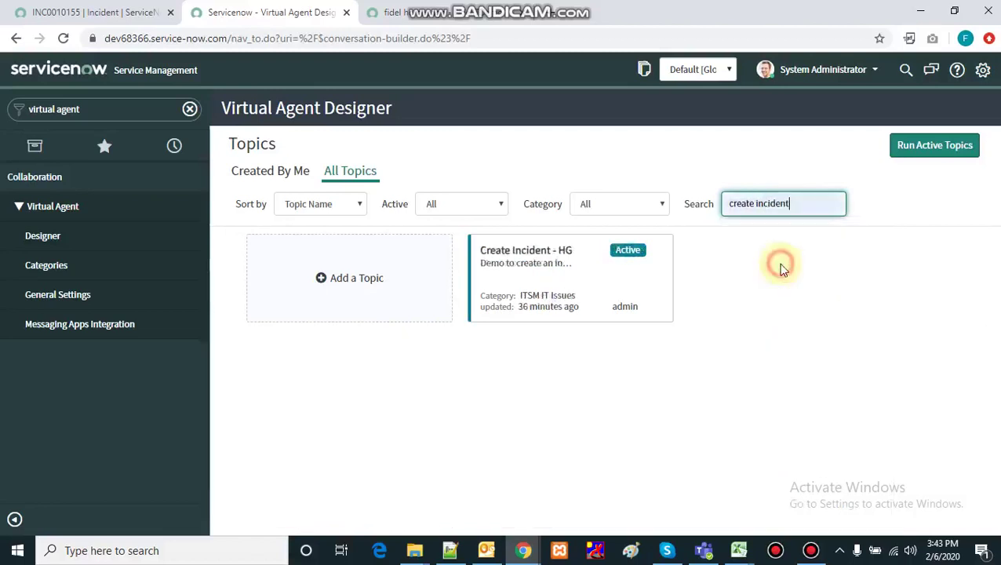
{"action": "left_click", "coordinate": [514, 256]}
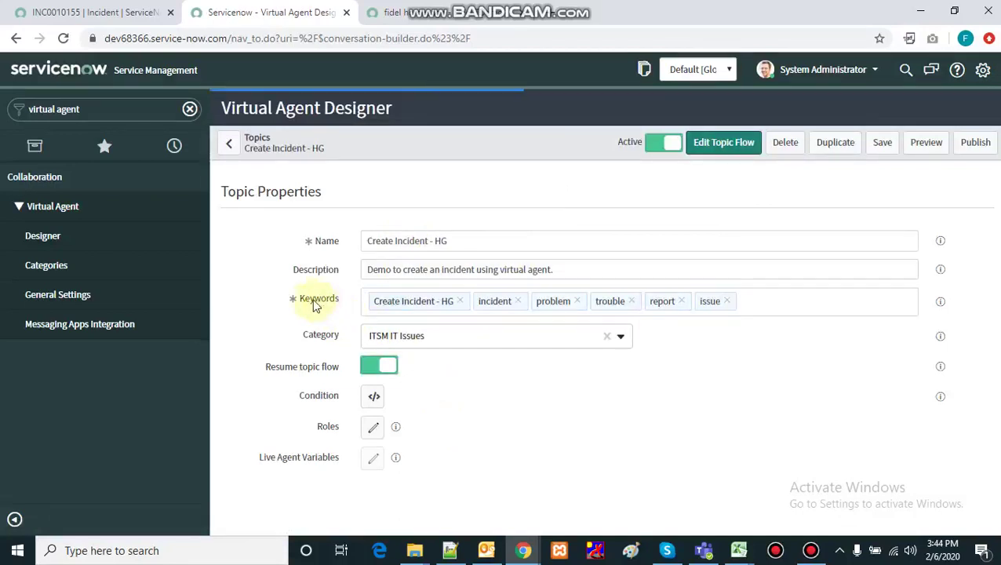
Check the topic's trigger keywords, then open its conversation flow in the editor
{"action": "left_click", "coordinate": [407, 303]}
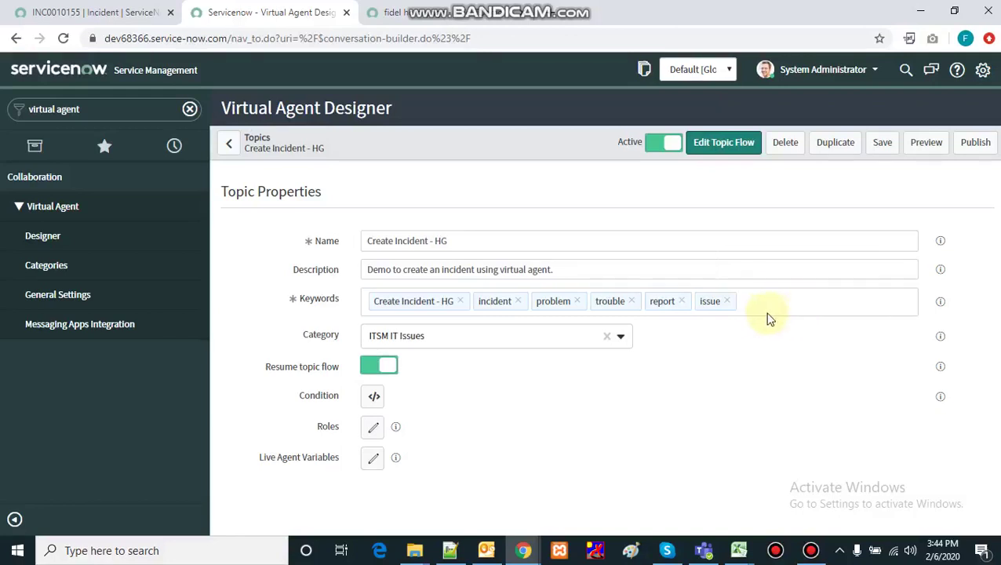
{"action": "left_click", "coordinate": [719, 143]}
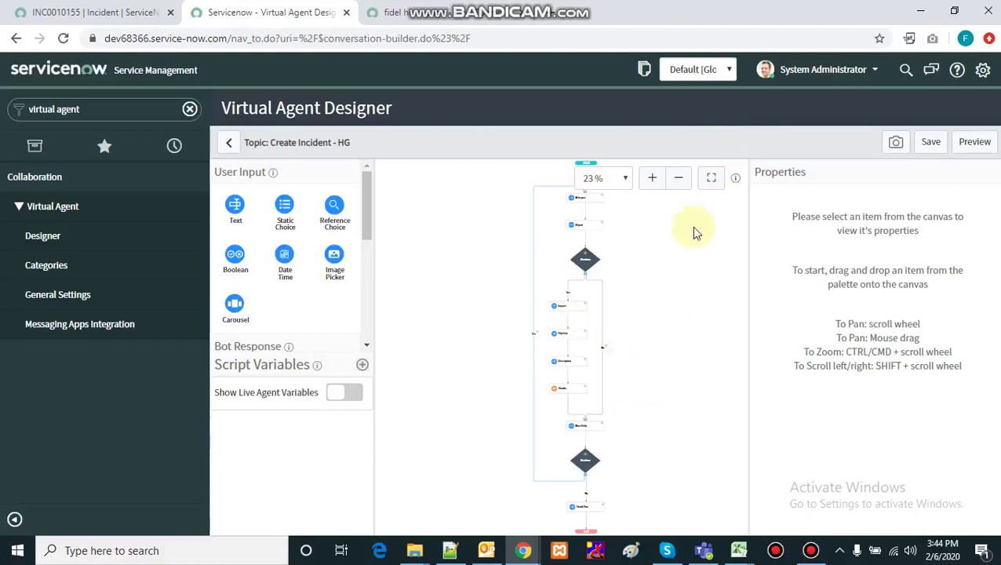
{"action": "left_click", "coordinate": [624, 179]}
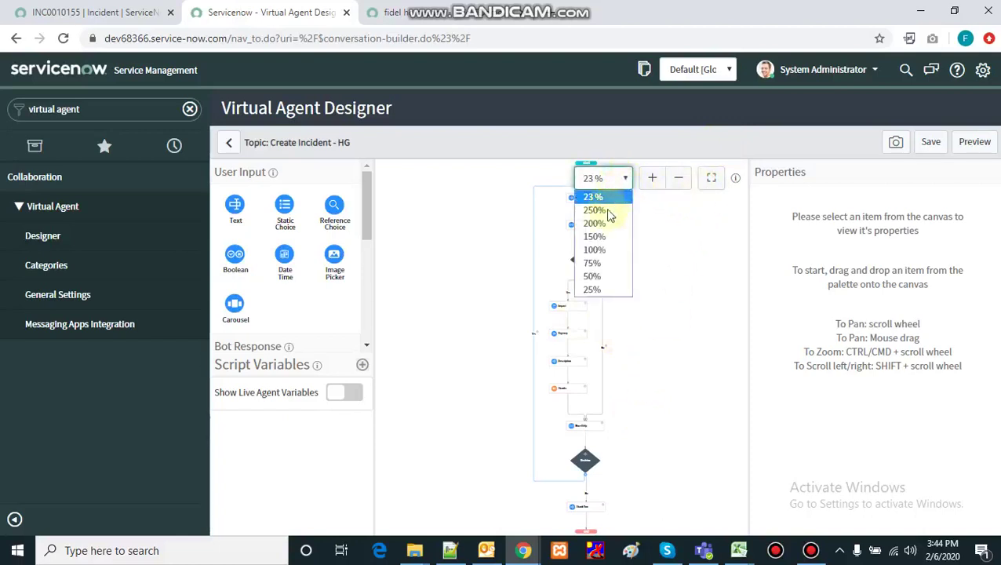
Zoom the flow canvas to 75% and open the Welcome node's properties
{"action": "left_click", "coordinate": [601, 264]}
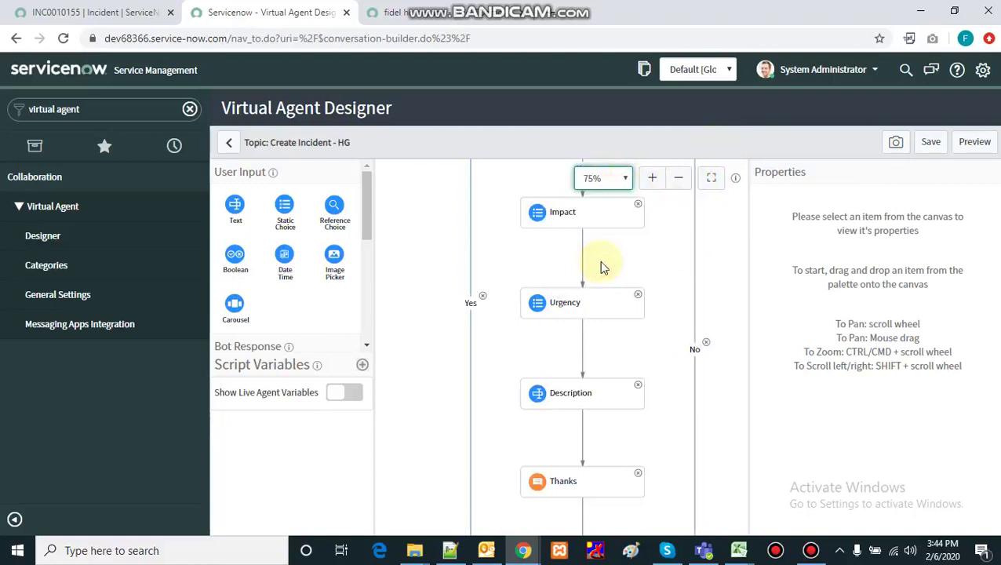
{"action": "left_click_drag", "start_coordinate": [652, 250], "coordinate": [597, 458]}
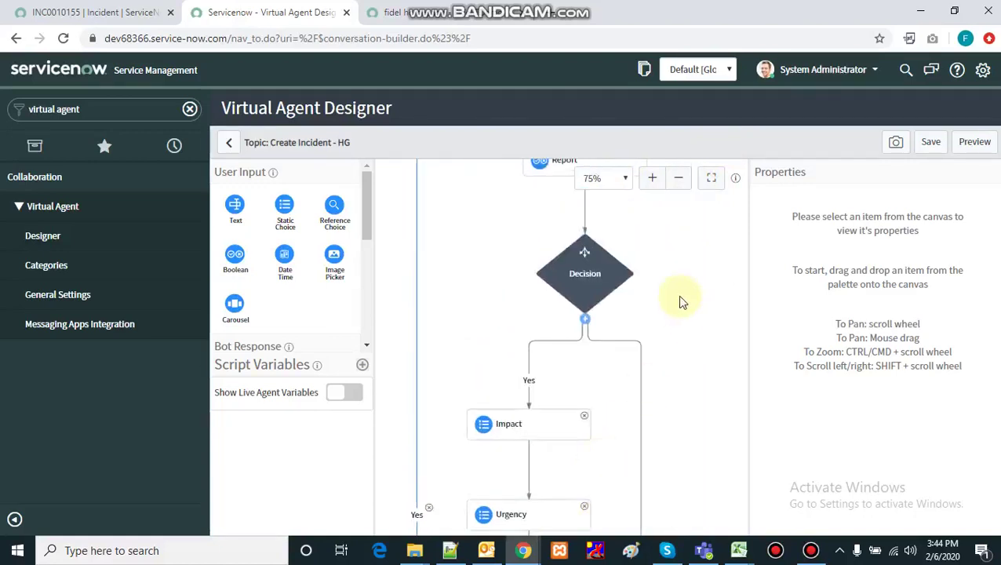
{"action": "left_click_drag", "start_coordinate": [682, 272], "coordinate": [680, 478]}
{"action": "left_click", "coordinate": [597, 294]}
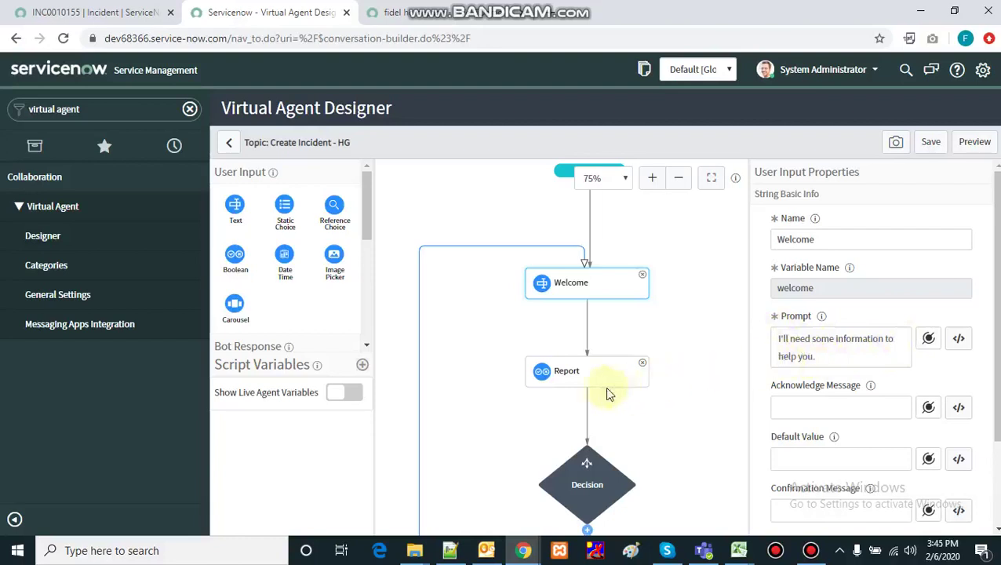
Inspect the Report node's 'Do you want to Report an incident?' question, then select the Decision node
{"action": "left_click", "coordinate": [575, 381]}
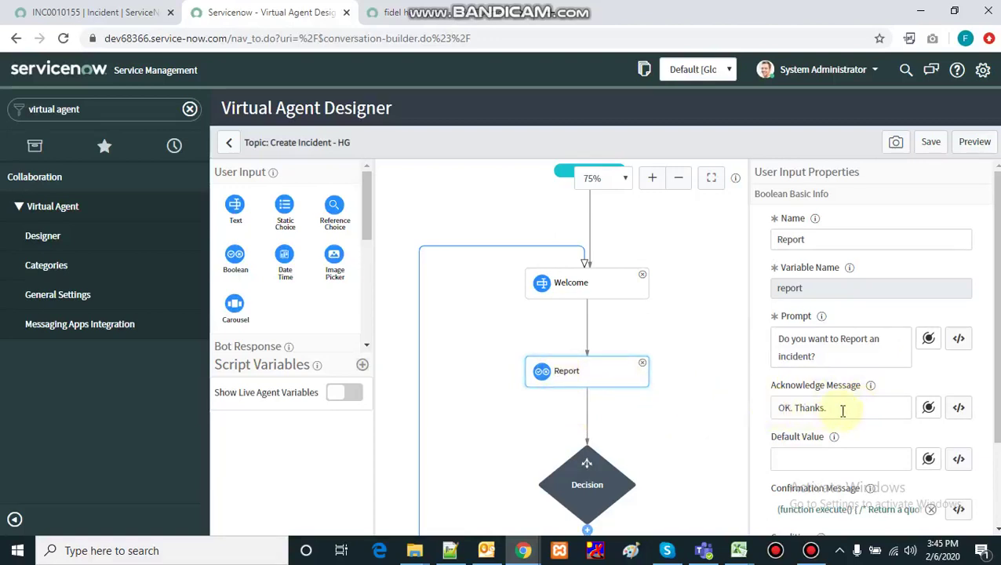
{"action": "left_click", "coordinate": [586, 464]}
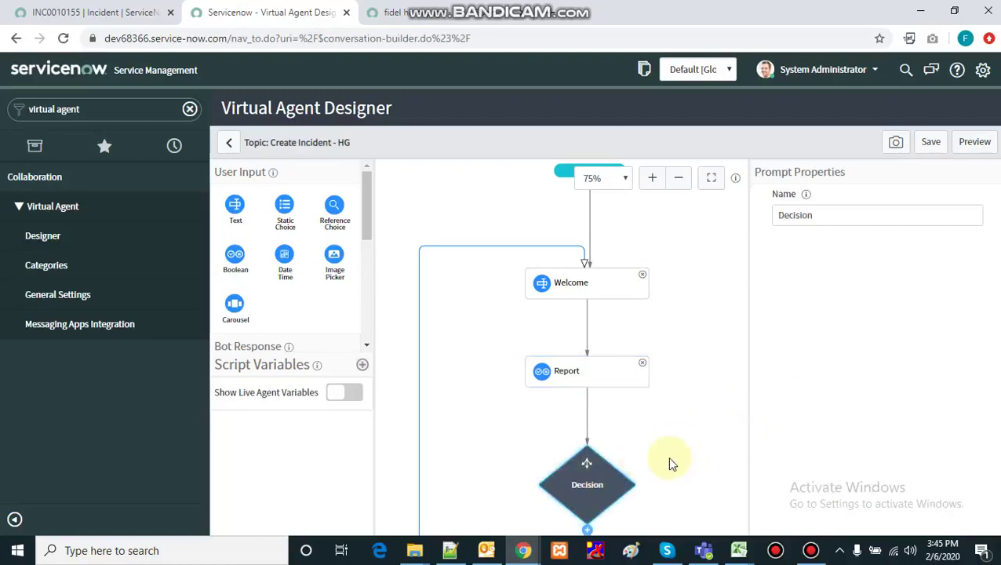
{"action": "left_click_drag", "start_coordinate": [667, 456], "coordinate": [659, 197]}
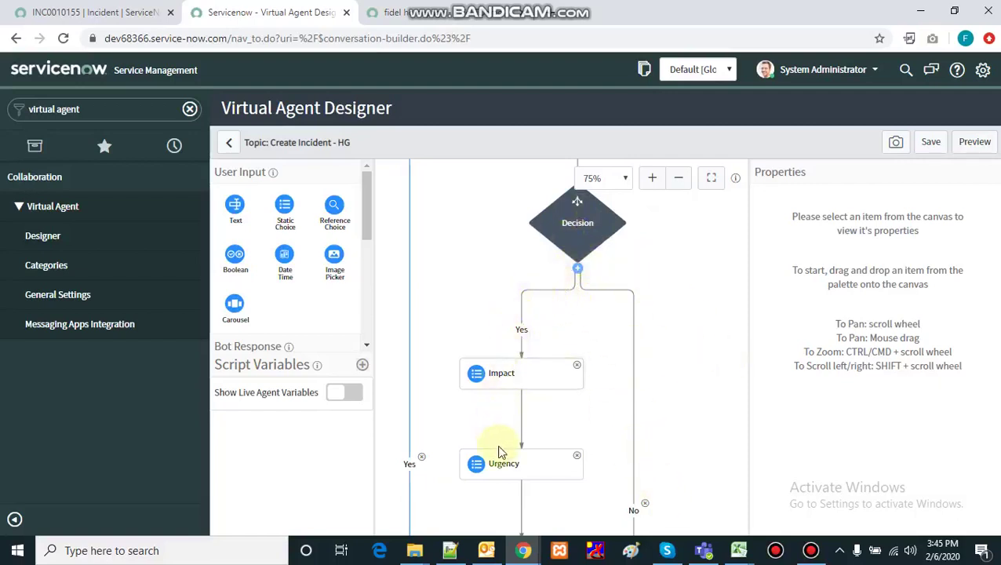
{"action": "left_click_drag", "start_coordinate": [688, 463], "coordinate": [666, 201]}
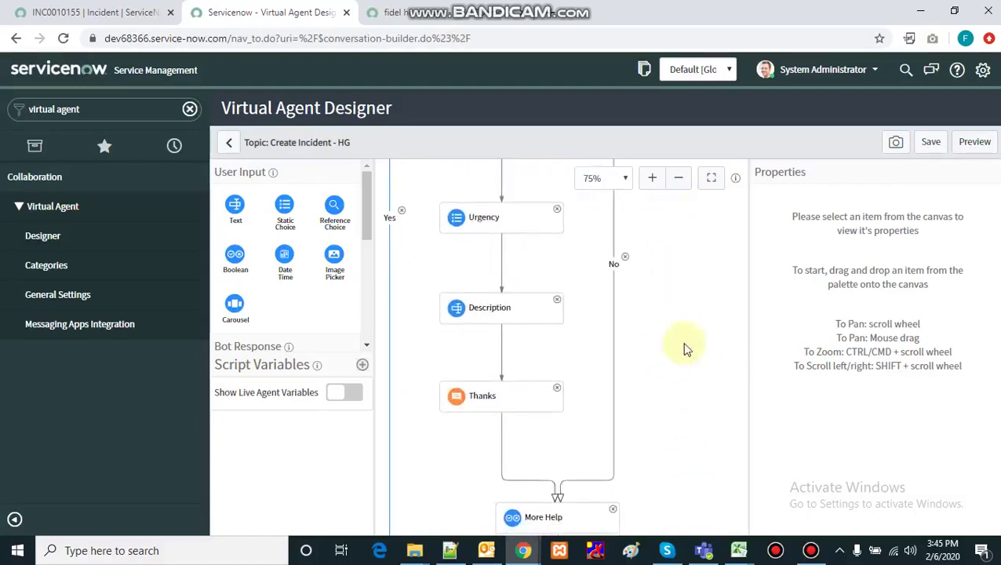
{"action": "left_click_drag", "start_coordinate": [670, 407], "coordinate": [662, 239]}
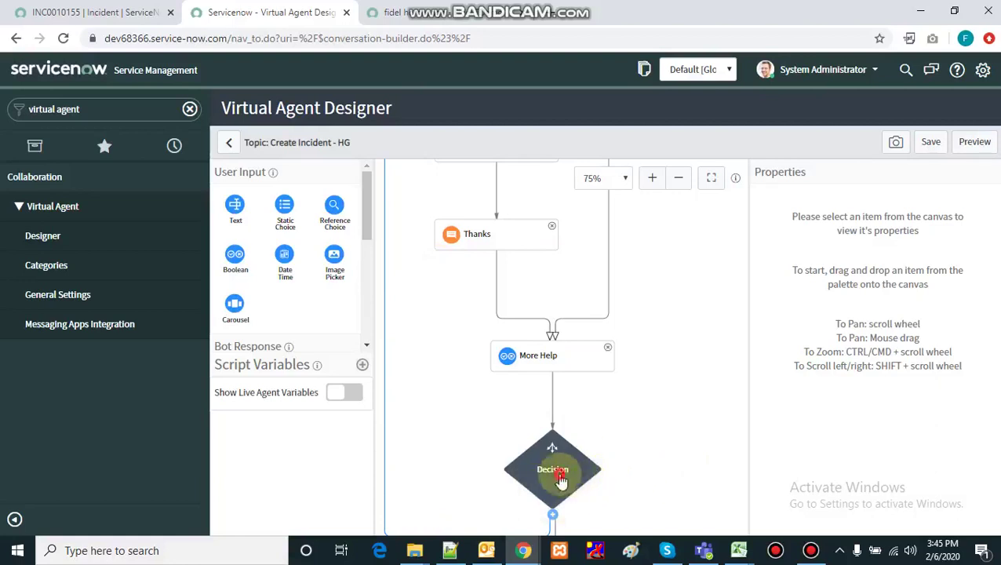
{"action": "left_click_drag", "start_coordinate": [557, 473], "coordinate": [564, 292]}
{"action": "left_click", "coordinate": [564, 293]}
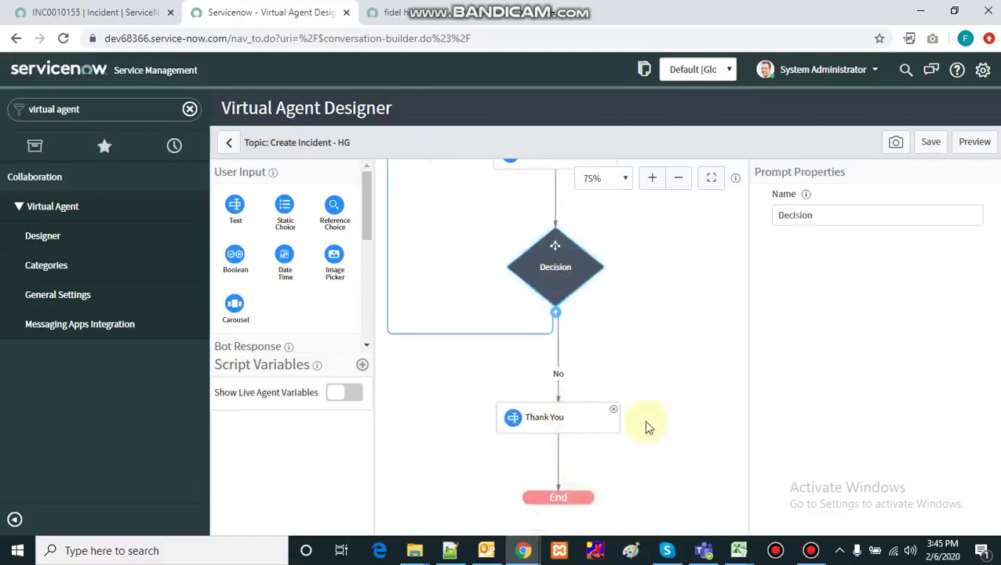
{"action": "left_click_drag", "start_coordinate": [655, 245], "coordinate": [698, 540]}
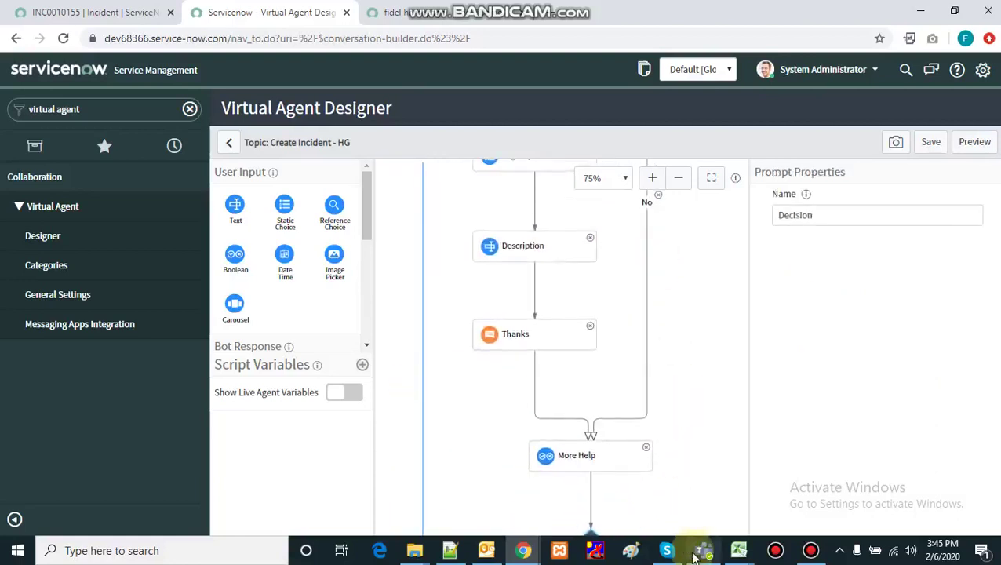
{"action": "left_click_drag", "start_coordinate": [689, 262], "coordinate": [637, 483]}
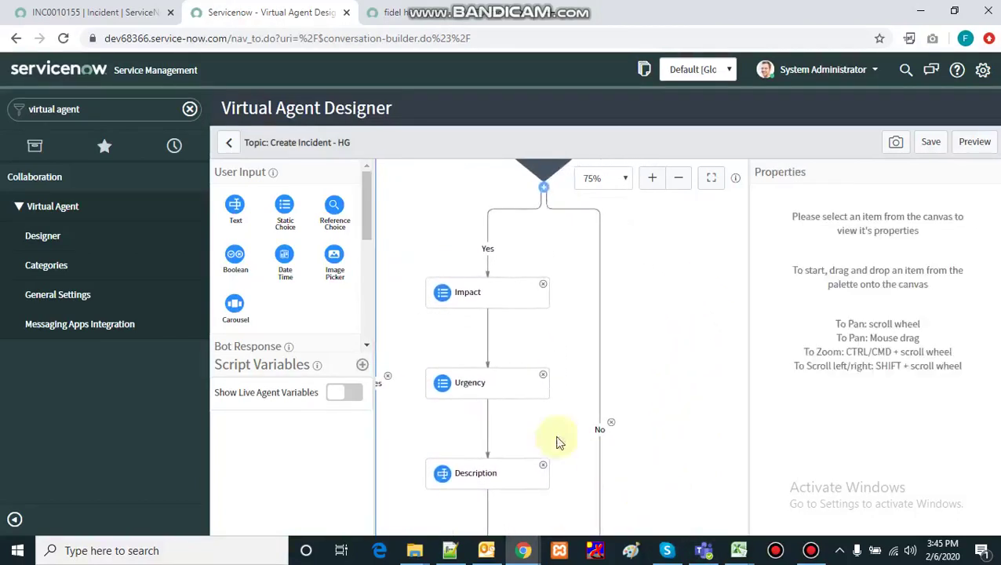
{"action": "left_click", "coordinate": [480, 292]}
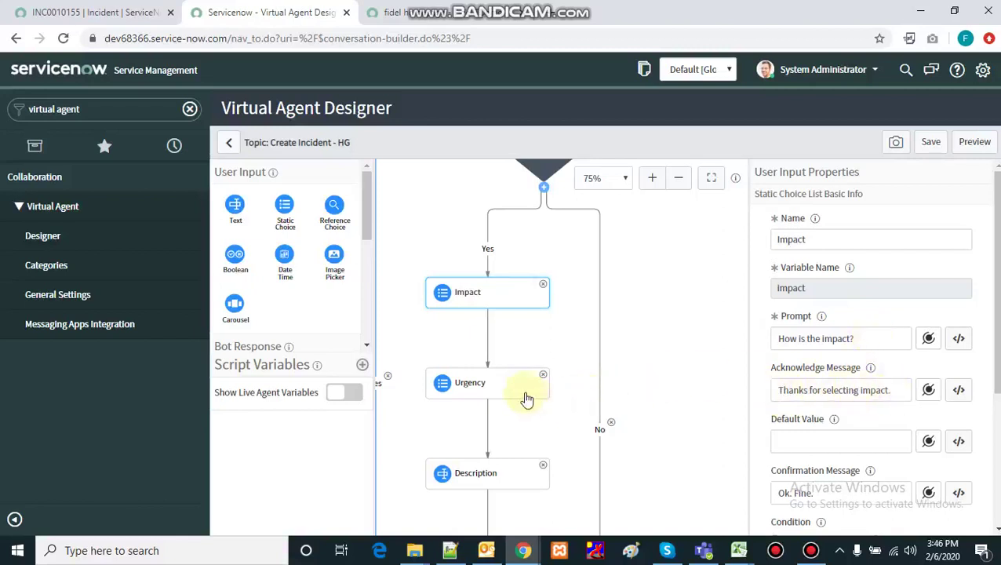
{"action": "left_click", "coordinate": [486, 381]}
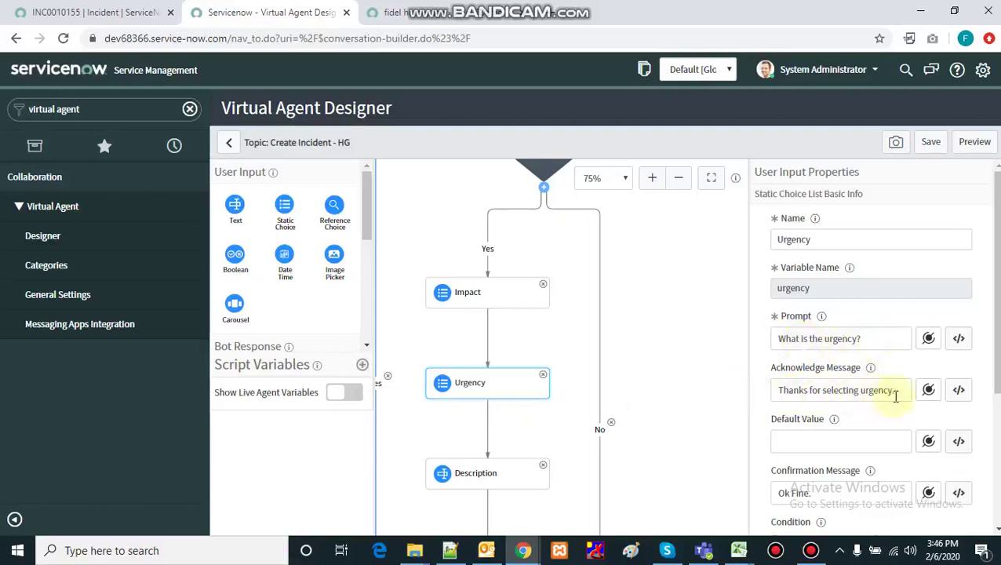
{"action": "left_click", "coordinate": [487, 475]}
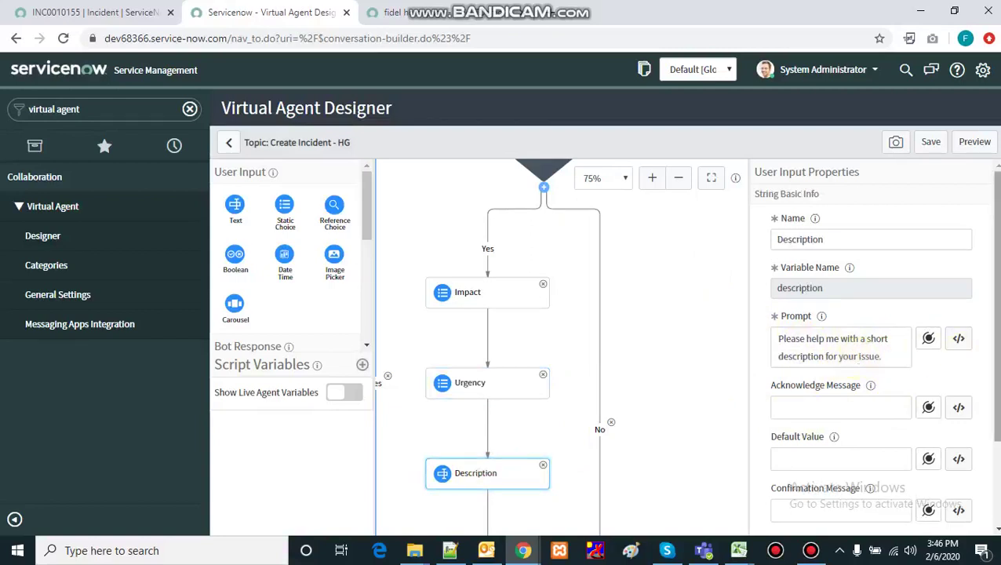
{"action": "scroll", "coordinate": [871, 353], "scroll_direction": "down", "scroll_amount": 3}
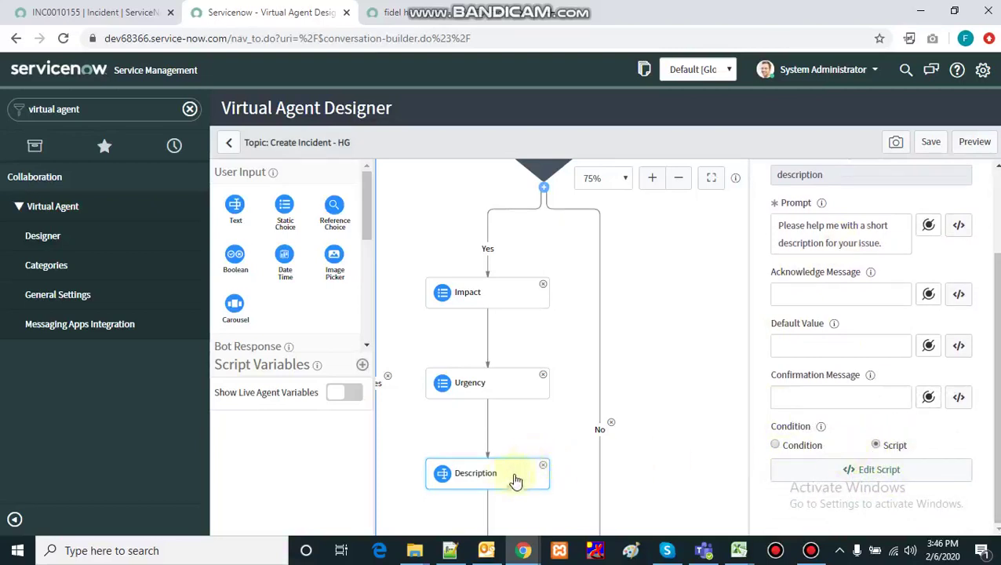
{"action": "left_click_drag", "start_coordinate": [630, 475], "coordinate": [628, 313]}
{"action": "left_click", "coordinate": [462, 411]}
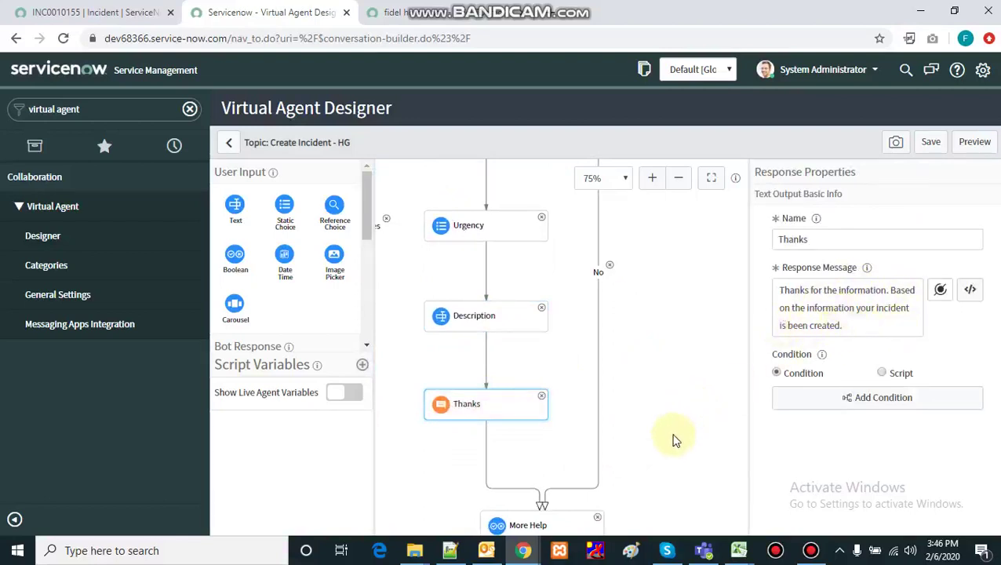
{"action": "left_click_drag", "start_coordinate": [672, 439], "coordinate": [677, 264]}
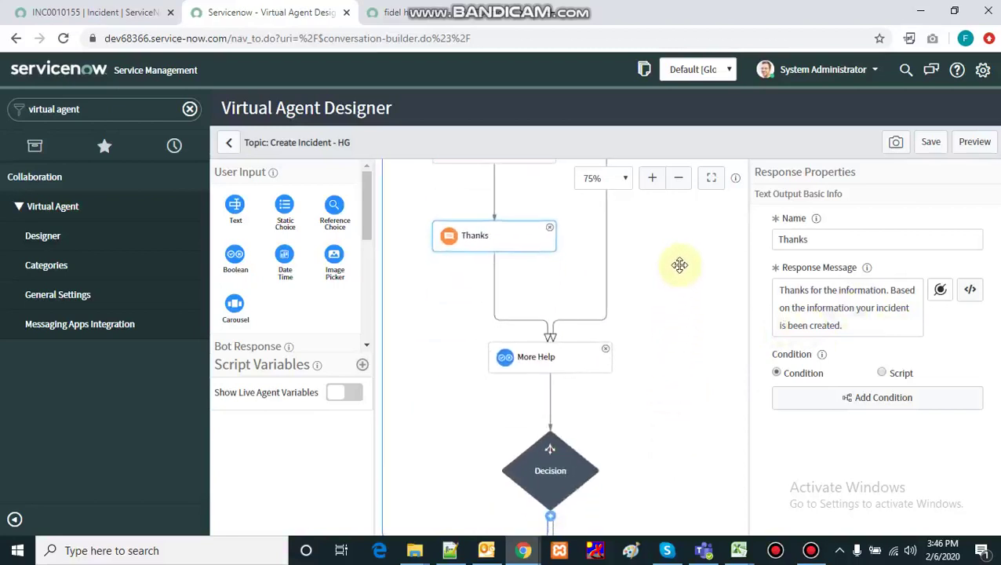
{"action": "left_click", "coordinate": [550, 360]}
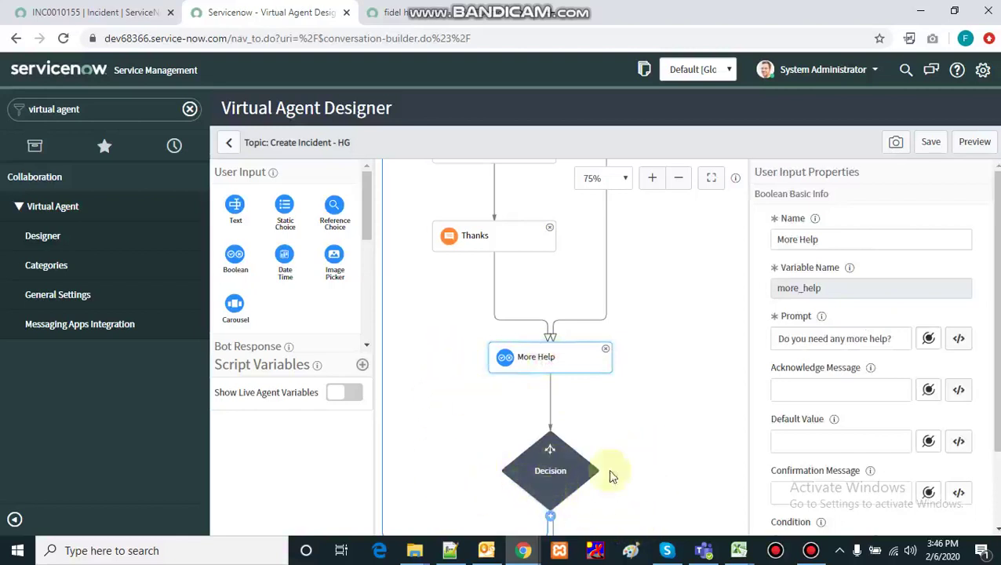
{"action": "scroll", "coordinate": [664, 346], "scroll_direction": "down", "scroll_amount": 3}
{"action": "left_click", "coordinate": [648, 262]}
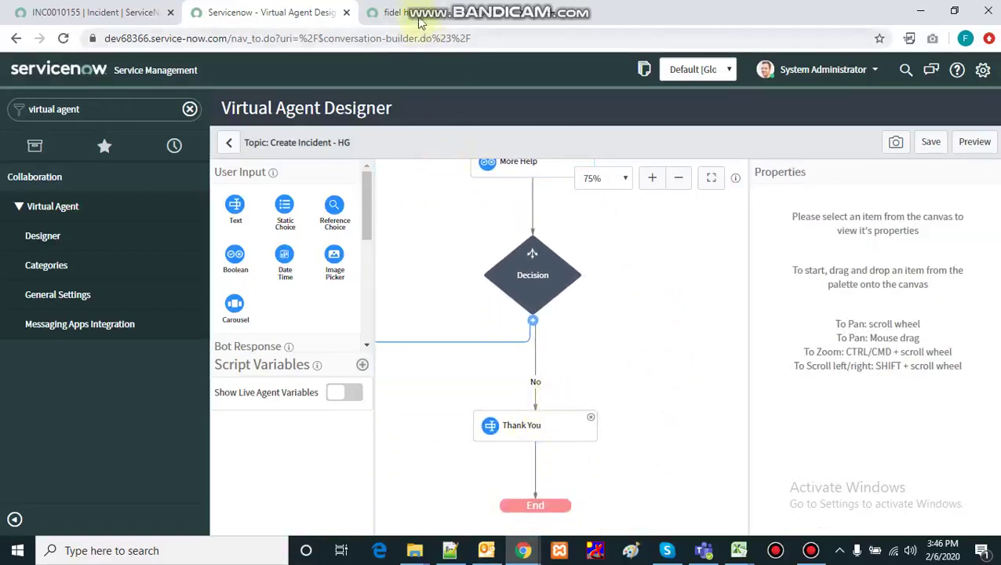
Start a new Now Support conversation on the portal and choose Show Me Everything
{"action": "left_click", "coordinate": [417, 17]}
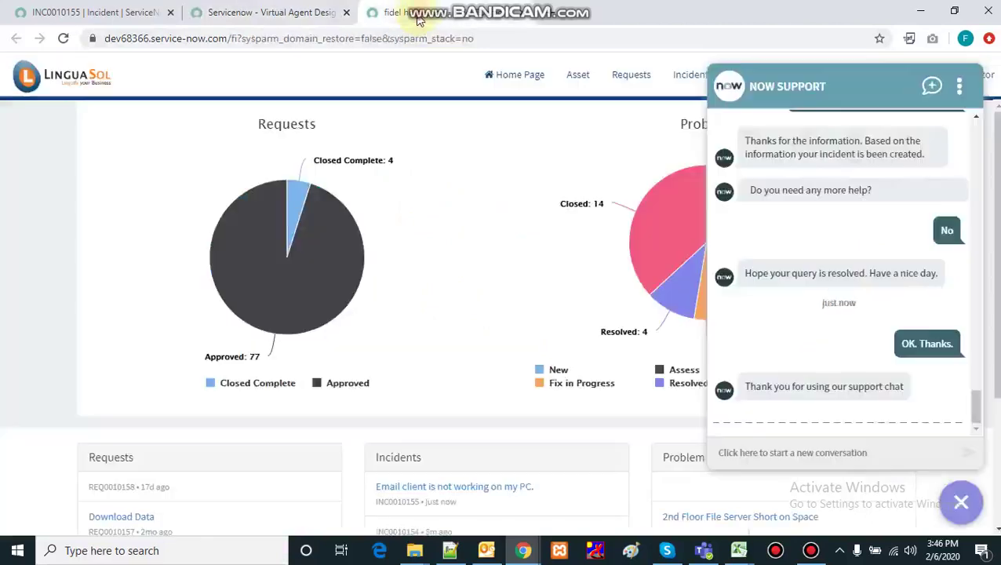
{"action": "left_click", "coordinate": [780, 454]}
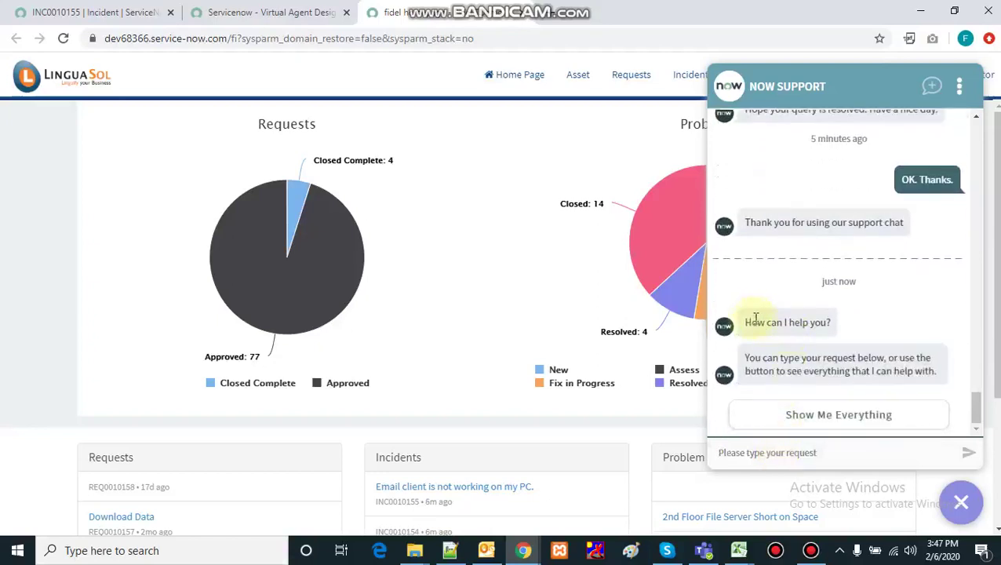
{"action": "left_click", "coordinate": [857, 422]}
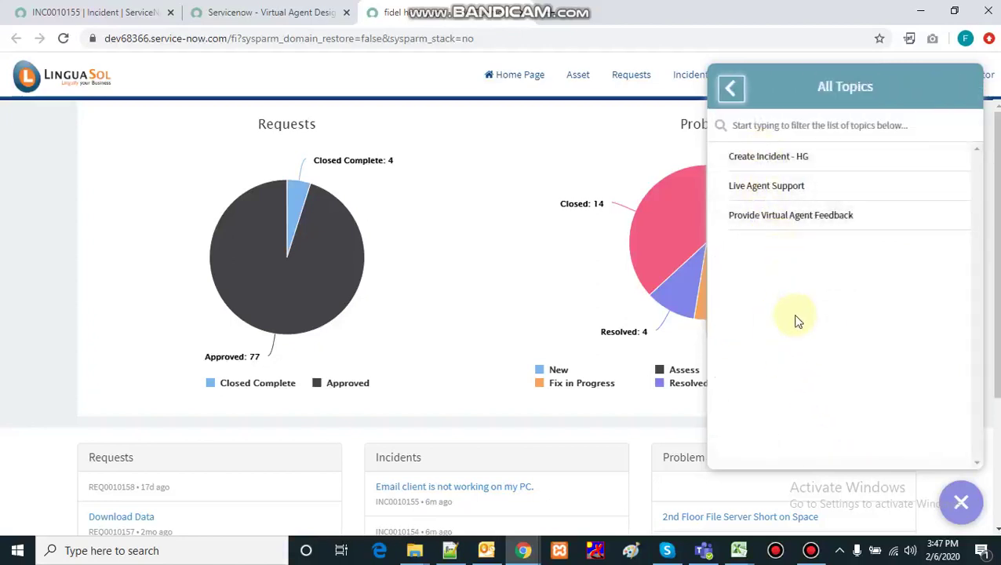
Run Create Incident - HG, ask 'What information is needed?', then answer No to reporting and further help
{"action": "left_click", "coordinate": [746, 157]}
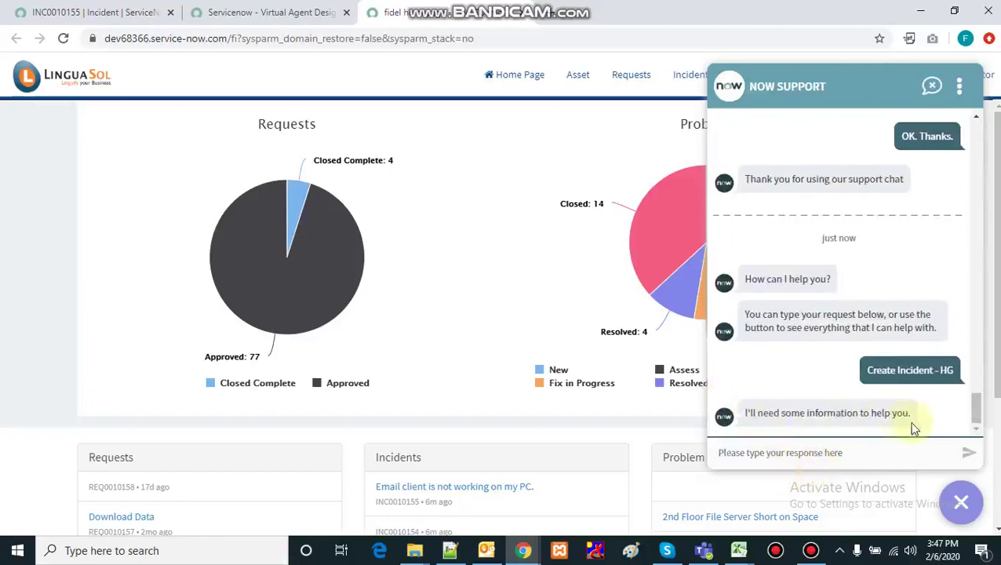
{"action": "type", "text": "W"}
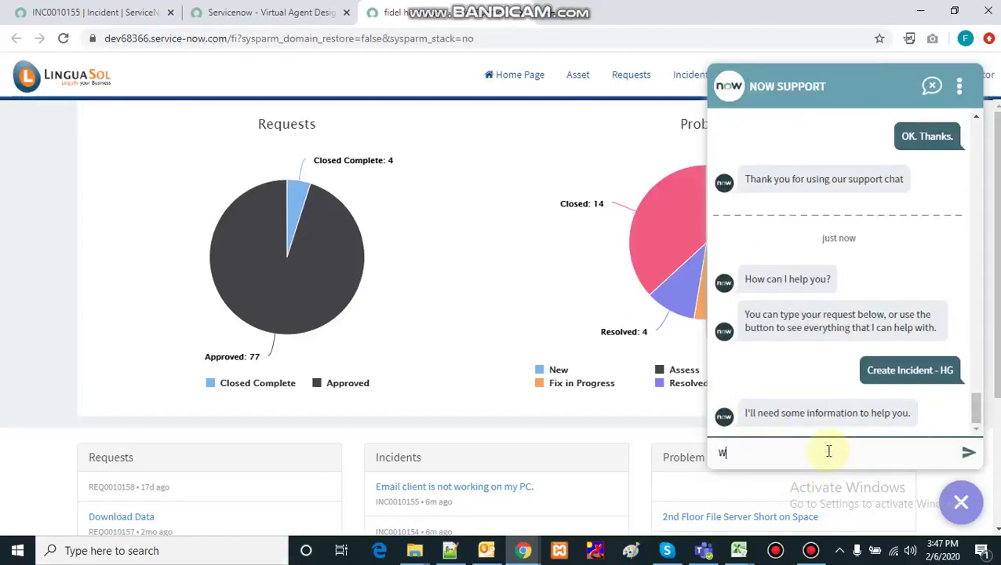
{"action": "type", "text": "hat informations is needed?"}
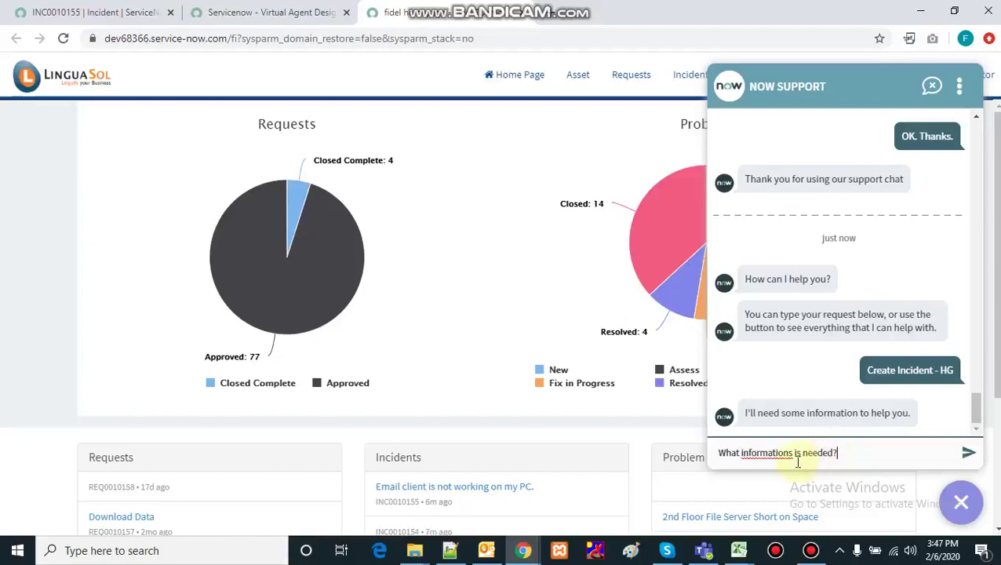
{"action": "left_click", "coordinate": [792, 453]}
{"action": "key", "text": "BackSpace"}
{"action": "key", "text": "Return"}
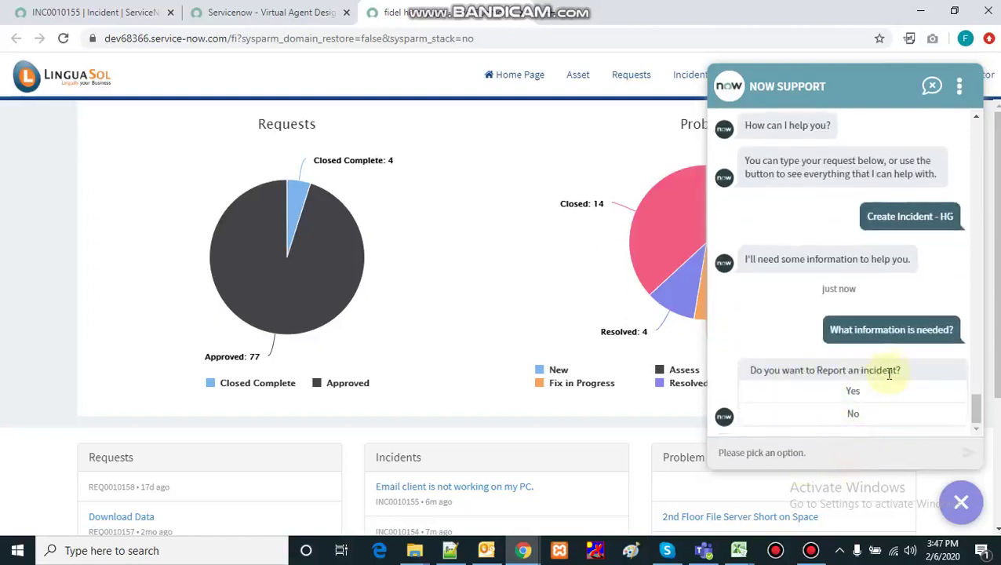
{"action": "left_click", "coordinate": [859, 415]}
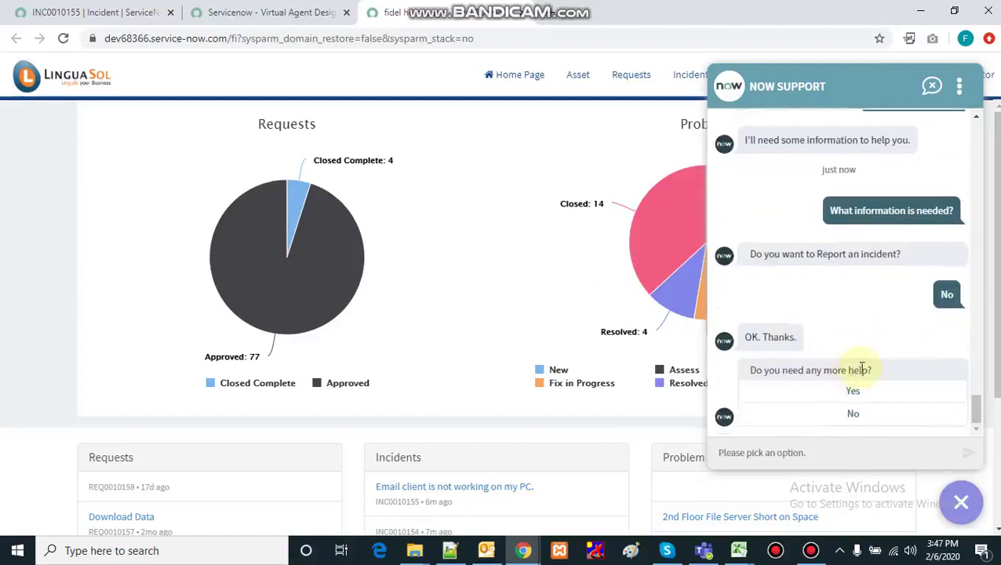
{"action": "left_click", "coordinate": [855, 416]}
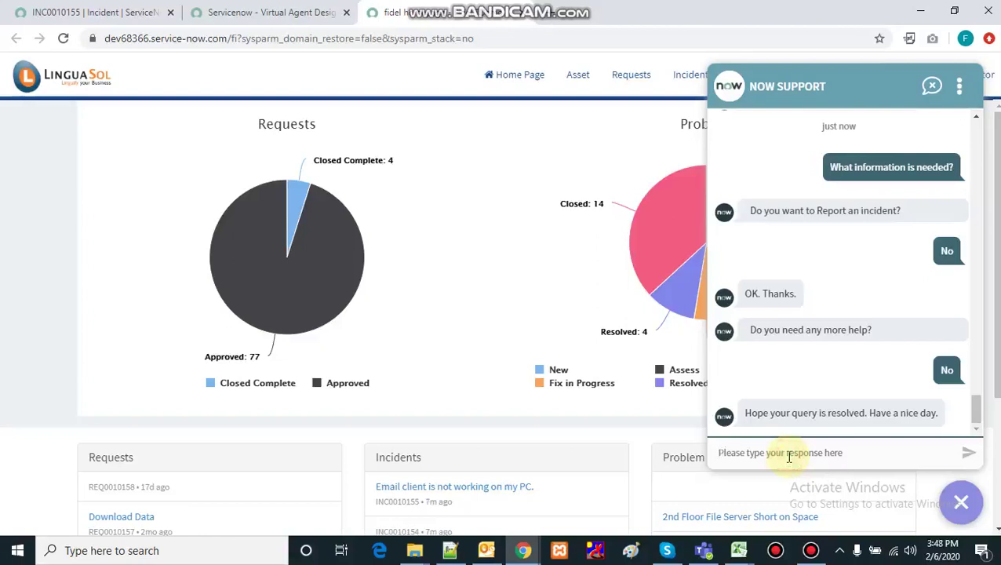
Send 'OK. thanks.' to the Now Support bot
{"action": "type", "text": "OK. thanks."}
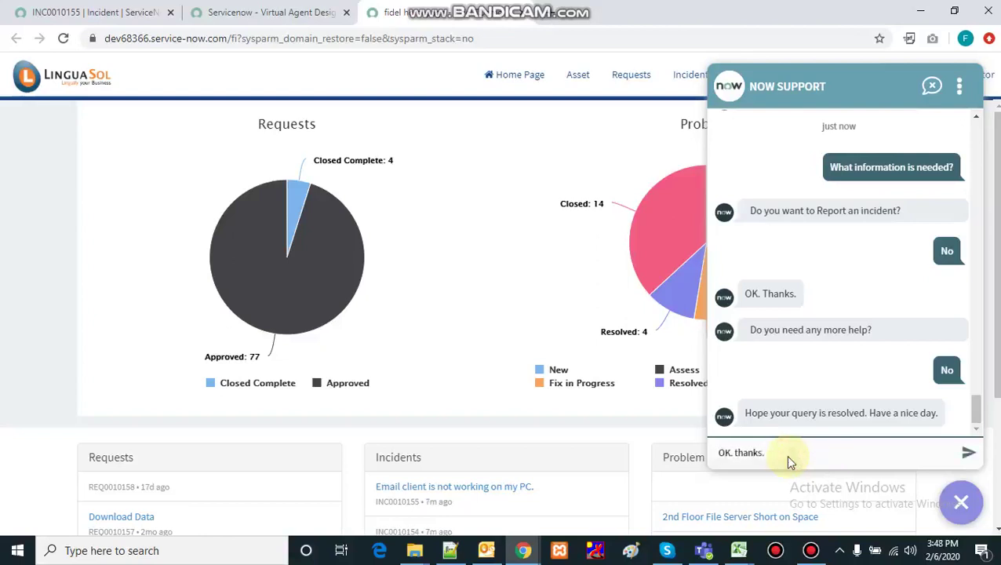
{"action": "key", "text": "Return"}
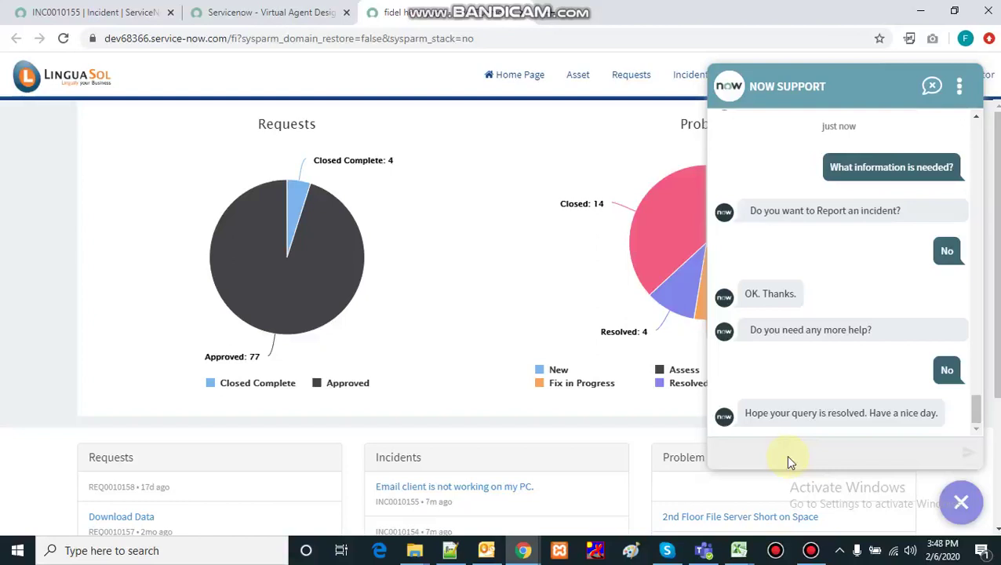